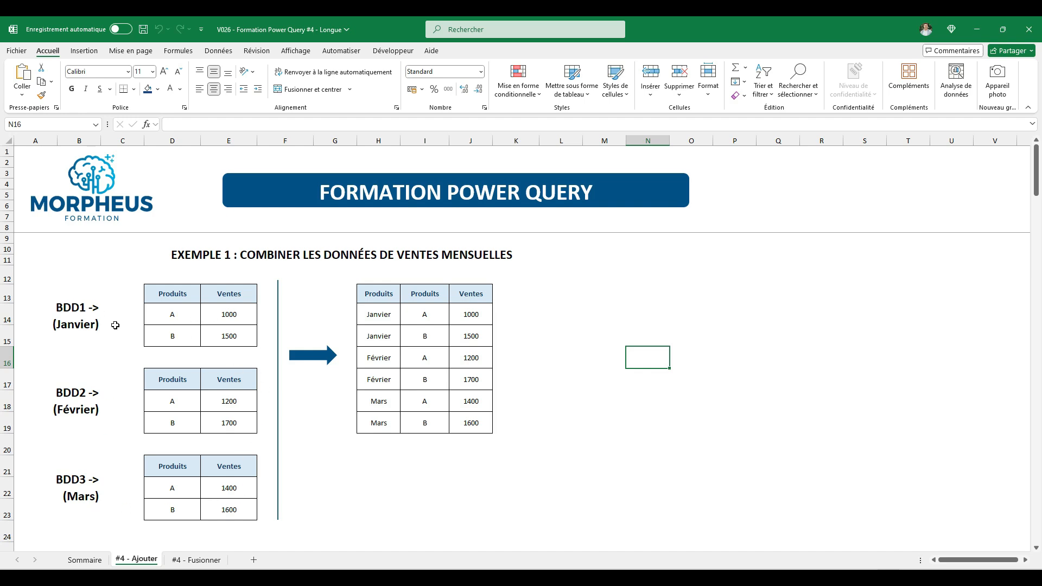
- Examine the January, February and March source tables and the combined table in the monthly sales example
drag(193, 302, 239, 339)
drag(163, 379, 228, 428)
drag(177, 470, 229, 520)
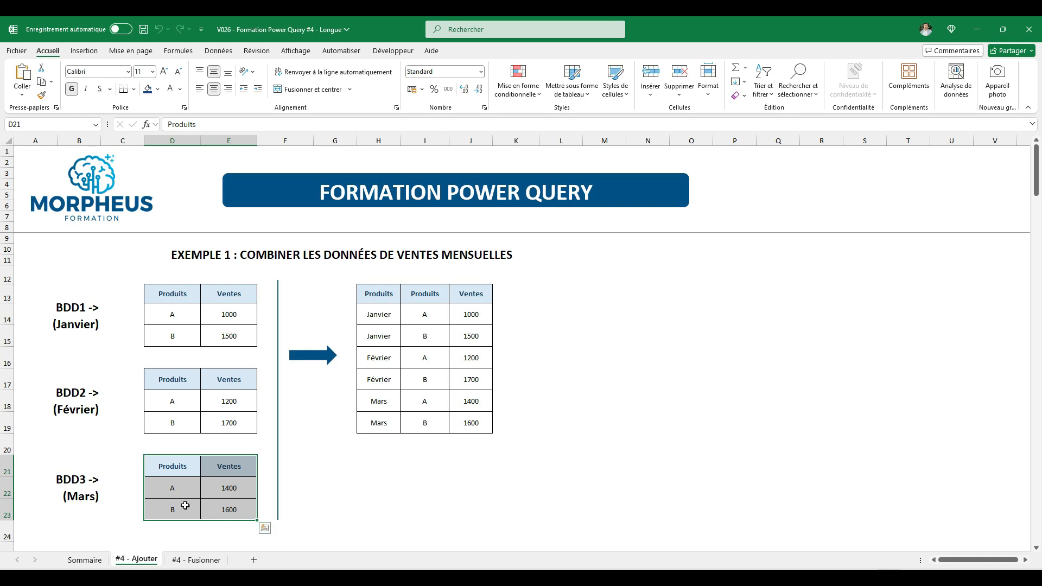
click(379, 292)
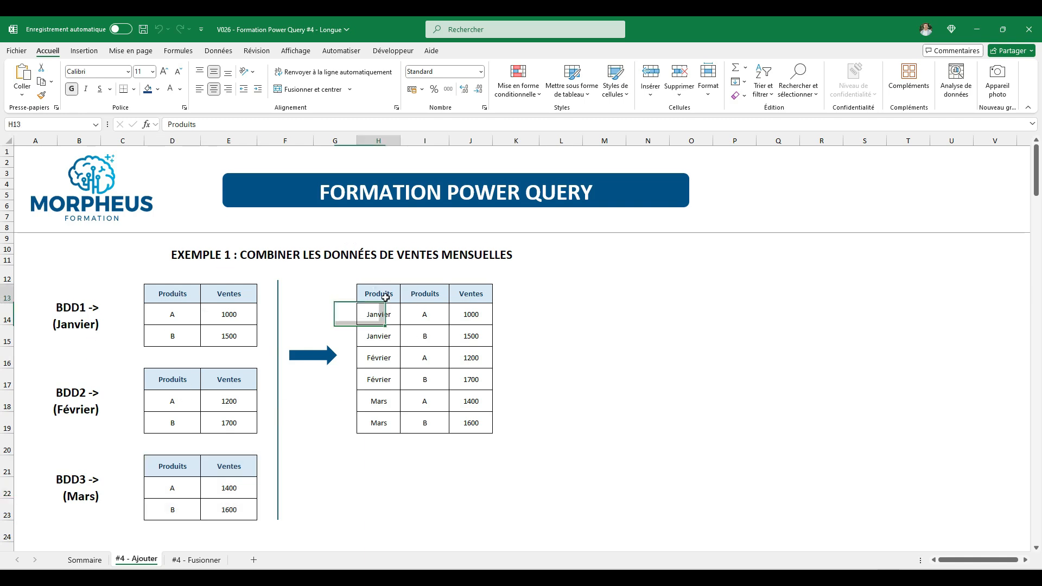
drag(379, 292, 474, 423)
click(599, 423)
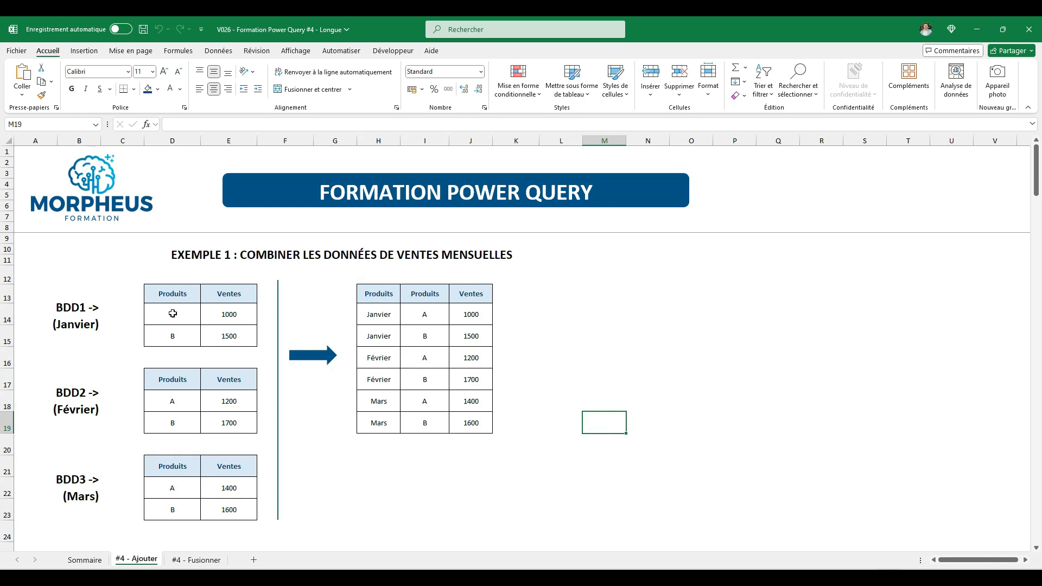
- Compare the January and February source rows with their matching rows in the combined sales table
drag(173, 314, 229, 336)
drag(424, 314, 471, 335)
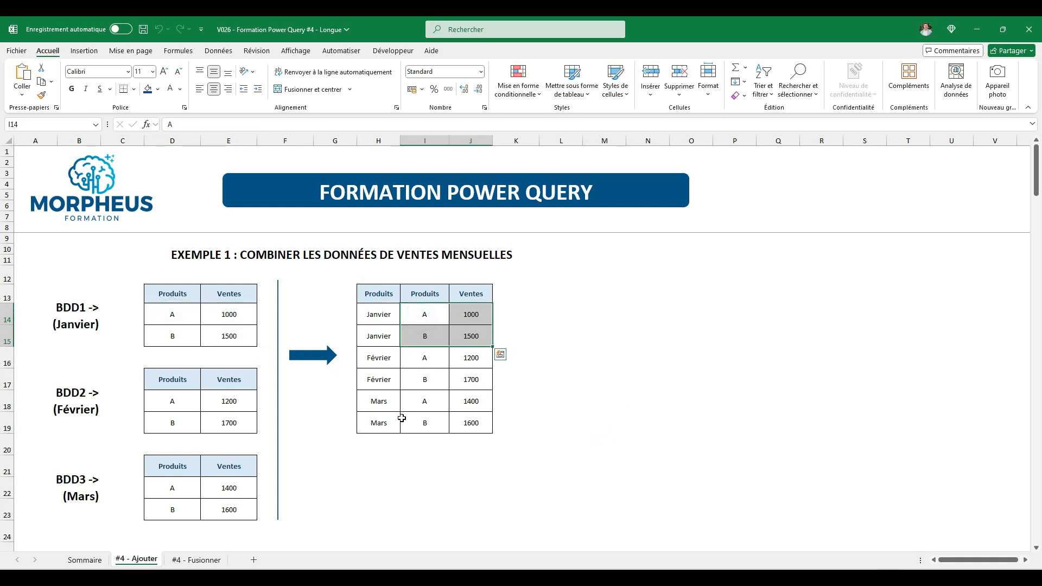
drag(173, 402, 227, 424)
drag(434, 360, 468, 382)
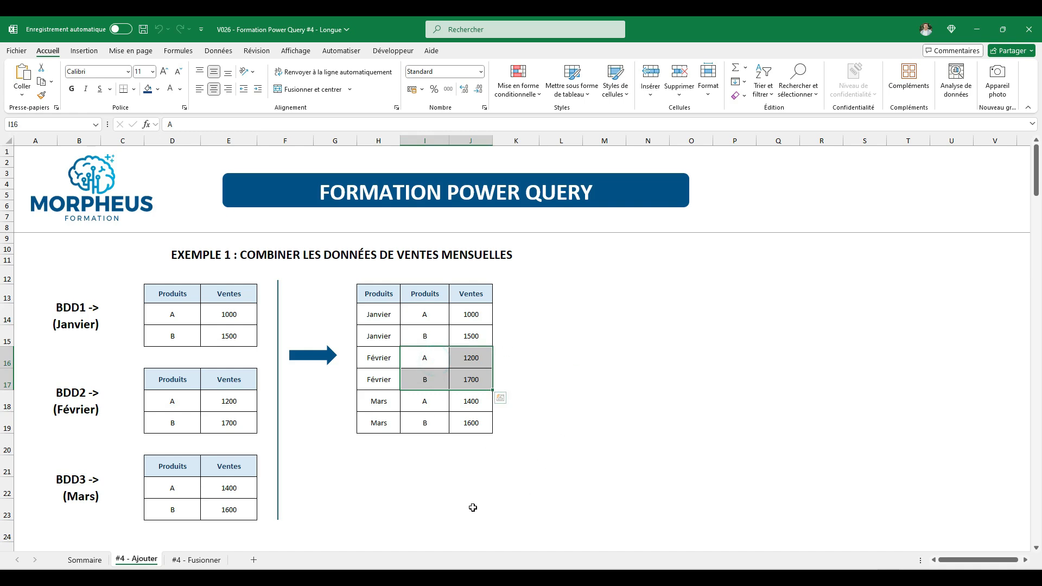
click(415, 488)
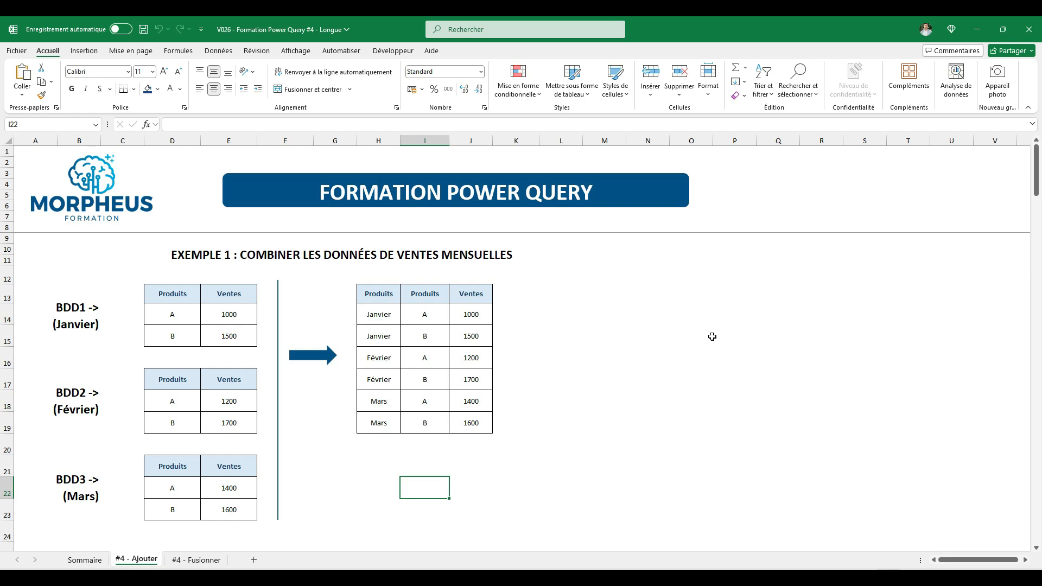
- Examine the RH department source table and the combined table in Exemple 2 on department data
scroll(777, 361, down, 6)
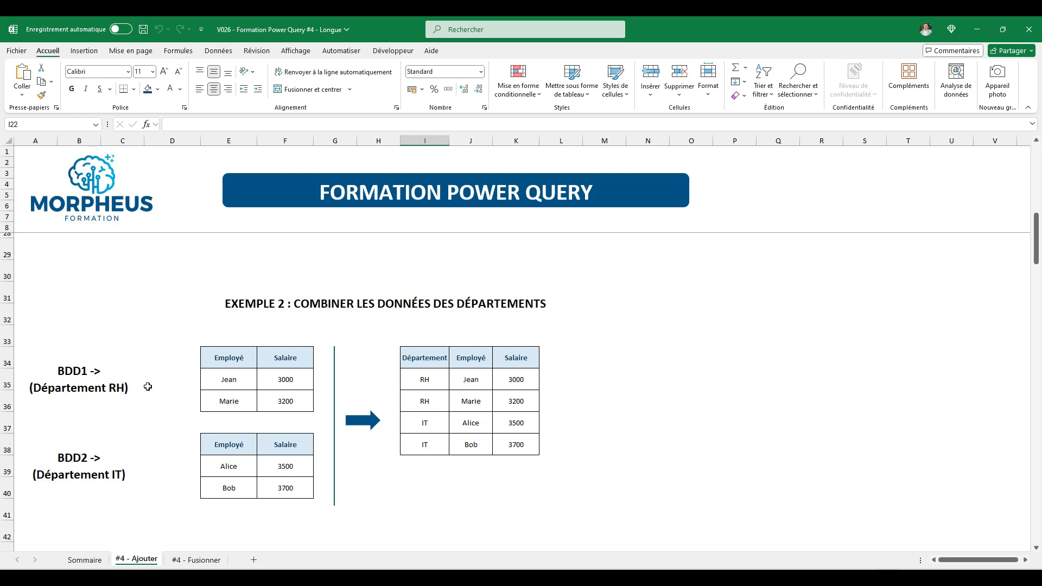
click(107, 389)
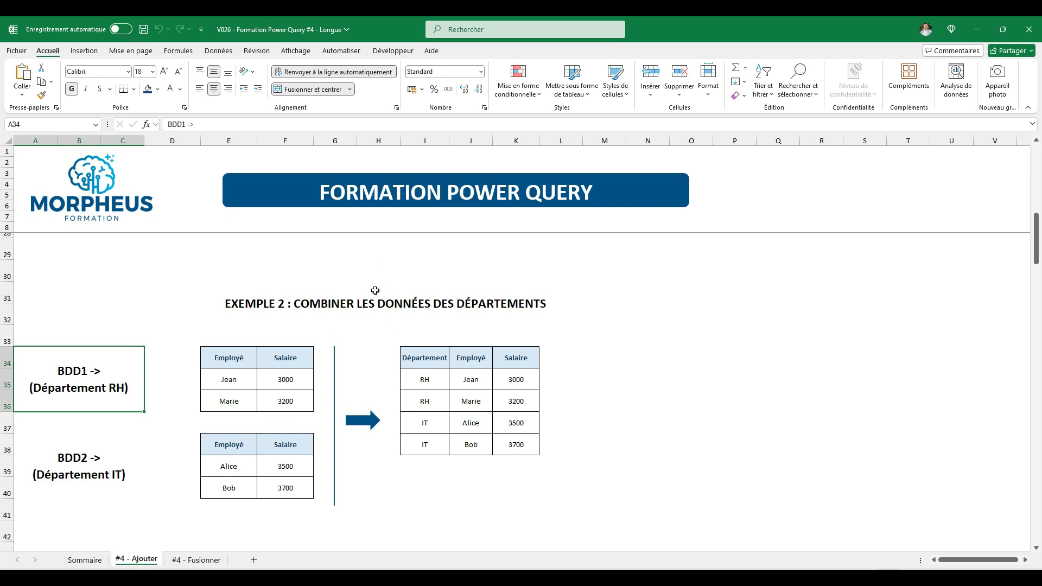
click(440, 261)
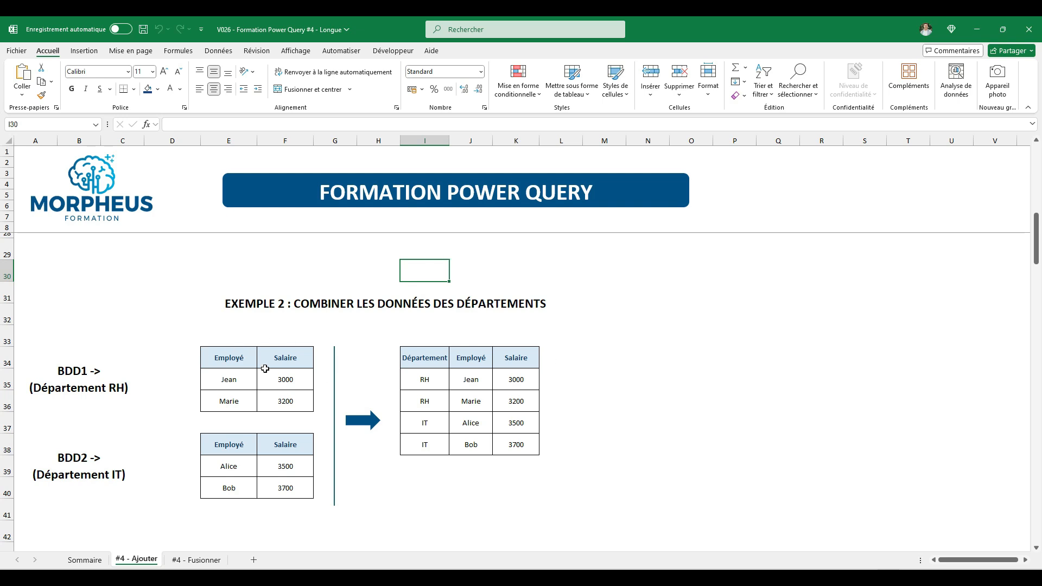
drag(228, 358, 285, 401)
click(442, 364)
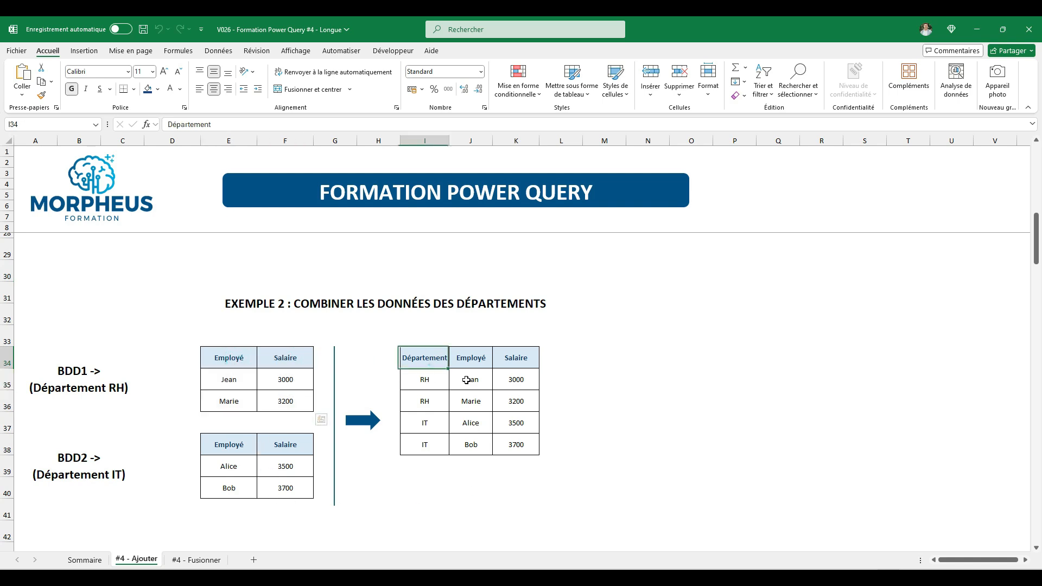
drag(451, 370, 531, 448)
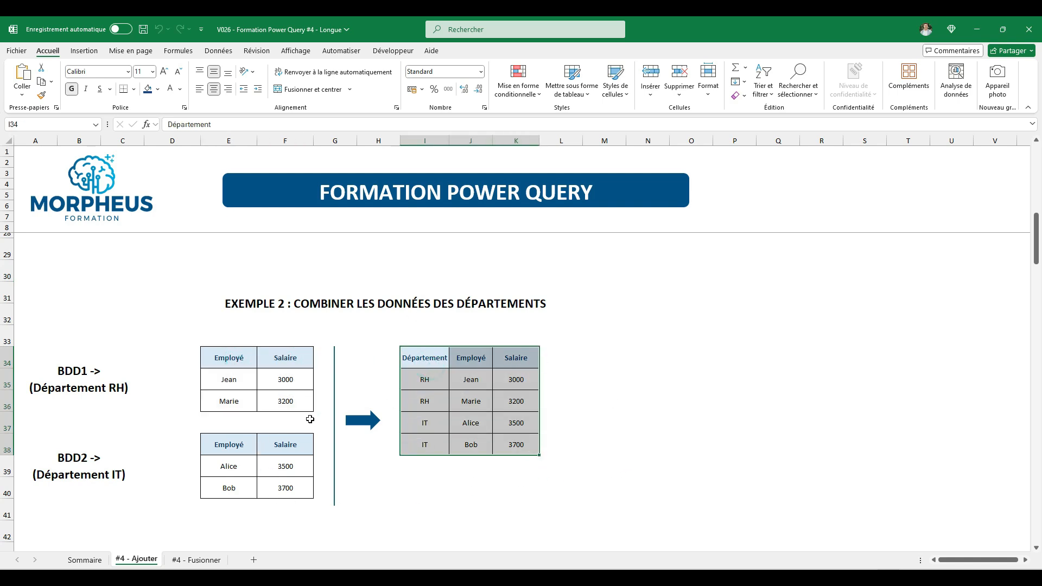
click(649, 422)
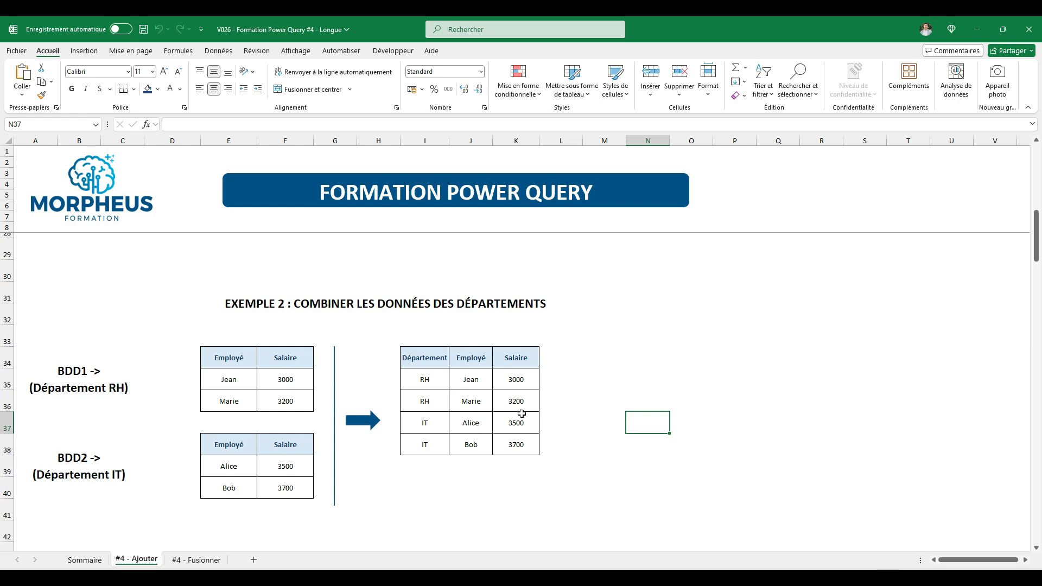
- Compare the combined table's Département column with the columns of the RH and IT source tables
drag(421, 357, 424, 444)
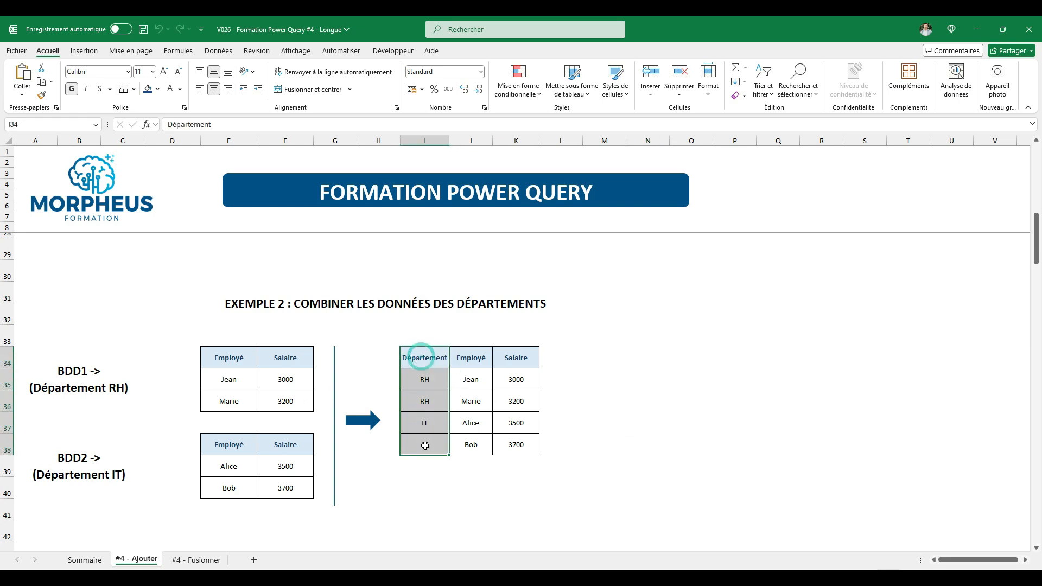
click(420, 506)
click(400, 499)
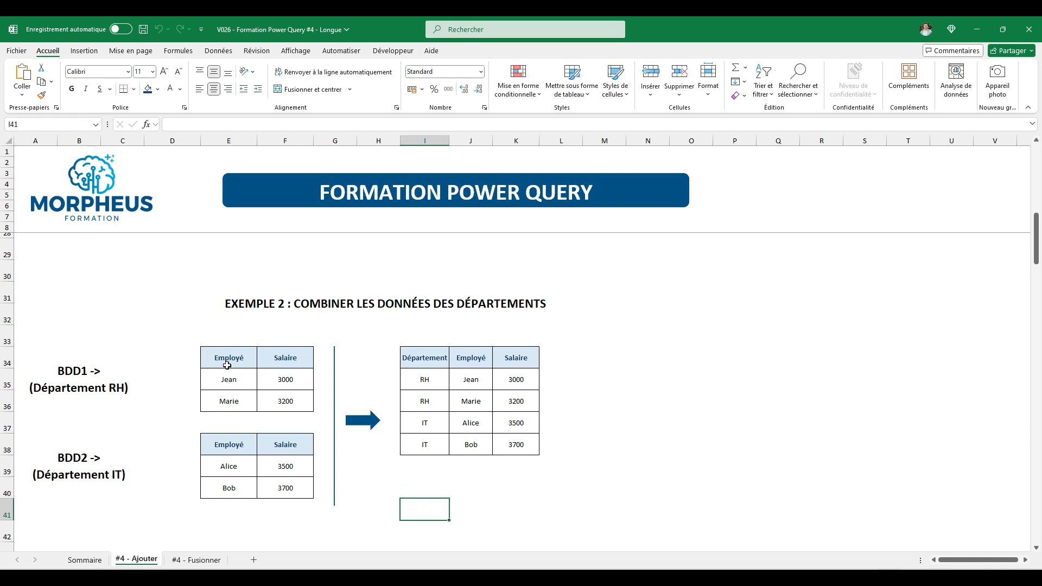
drag(227, 364, 285, 401)
drag(233, 454, 295, 497)
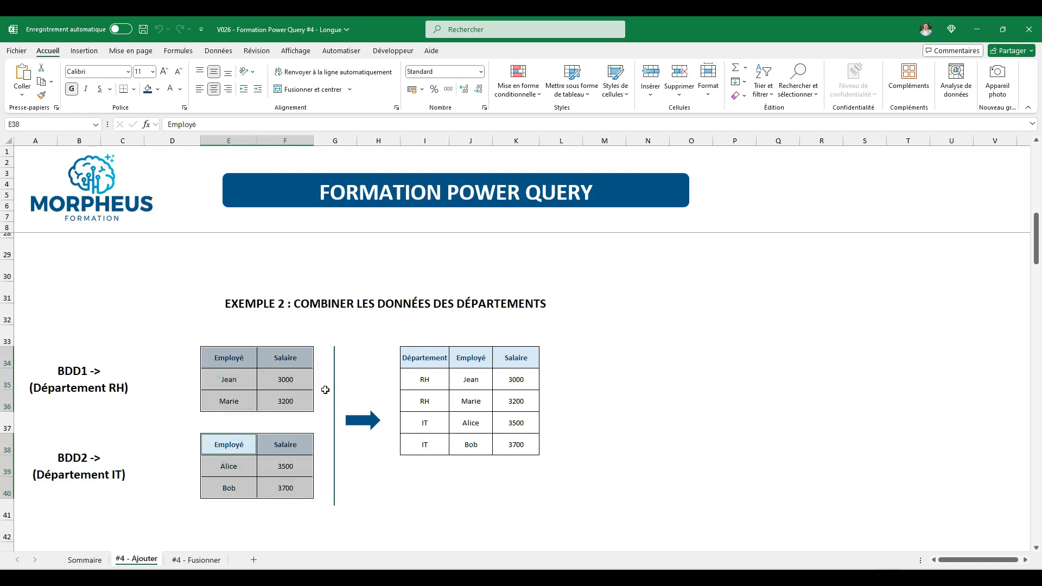
click(236, 396)
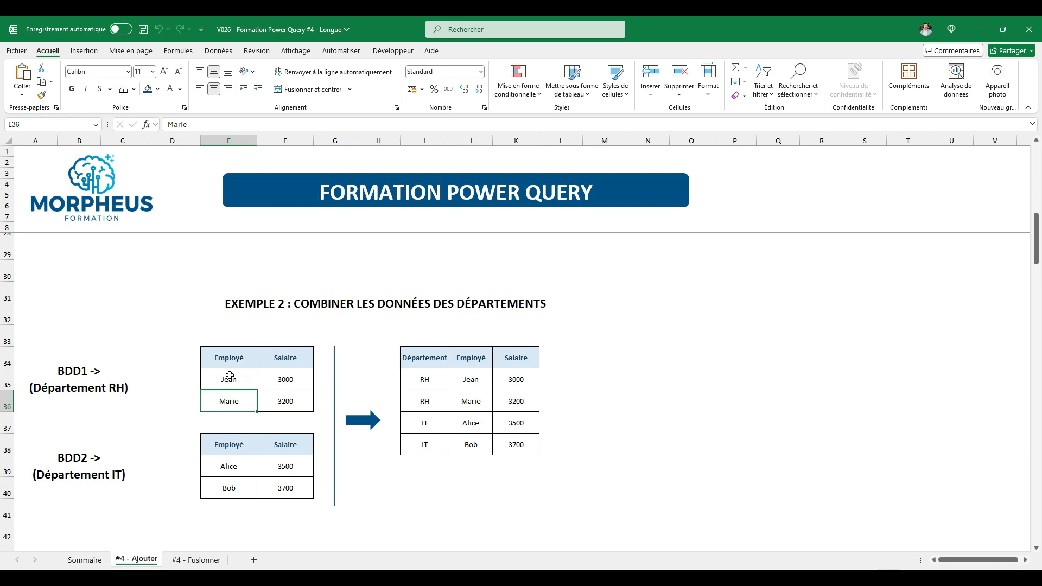
drag(429, 363, 431, 446)
click(646, 402)
- Rename the first column header of the combined monthly sales table (H13) to Mois
scroll(558, 482, up, 7)
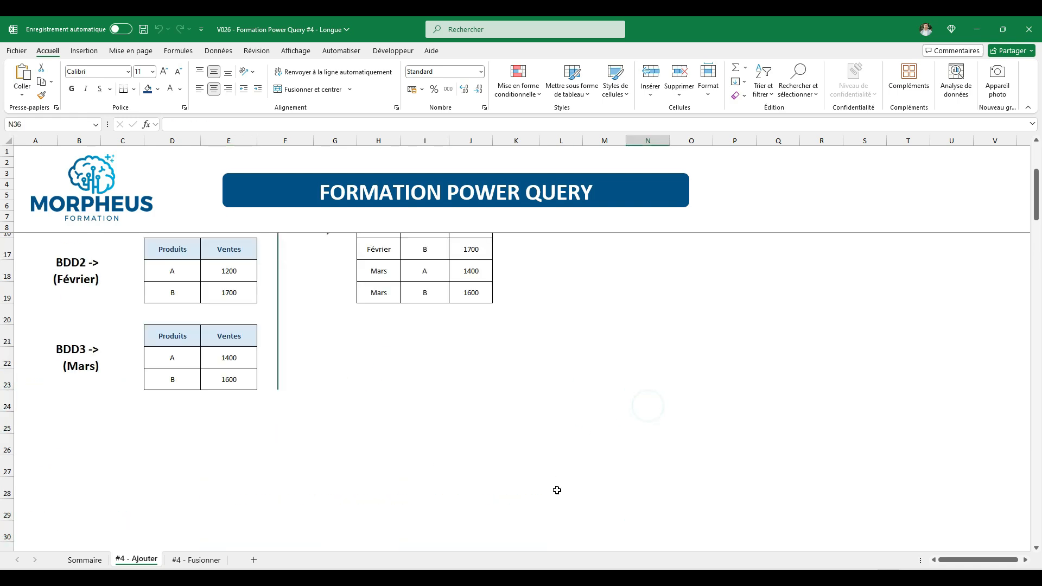
right_click(609, 399)
click(518, 401)
click(478, 465)
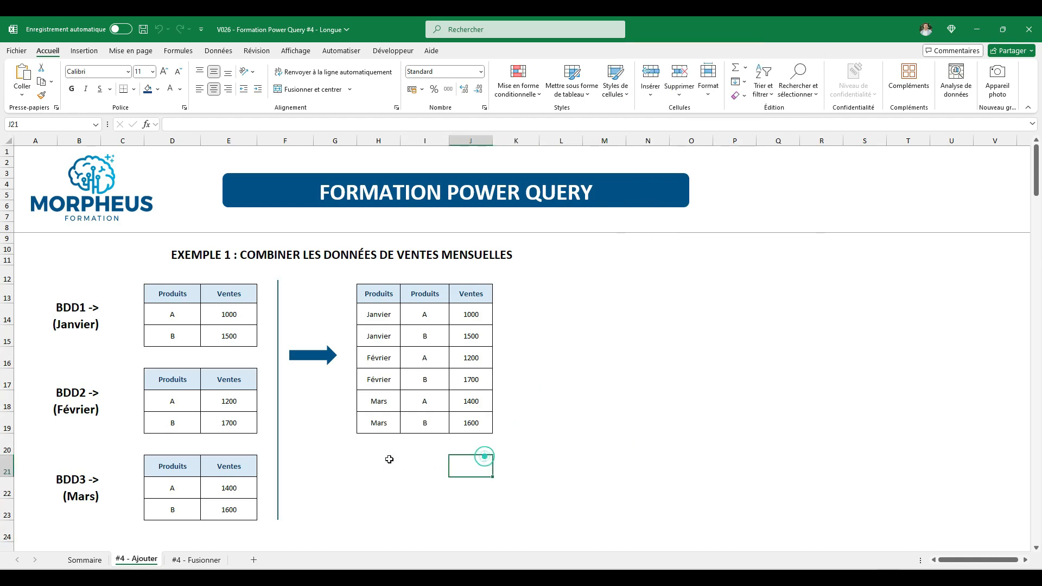
click(383, 294)
key(Caps_Lock)
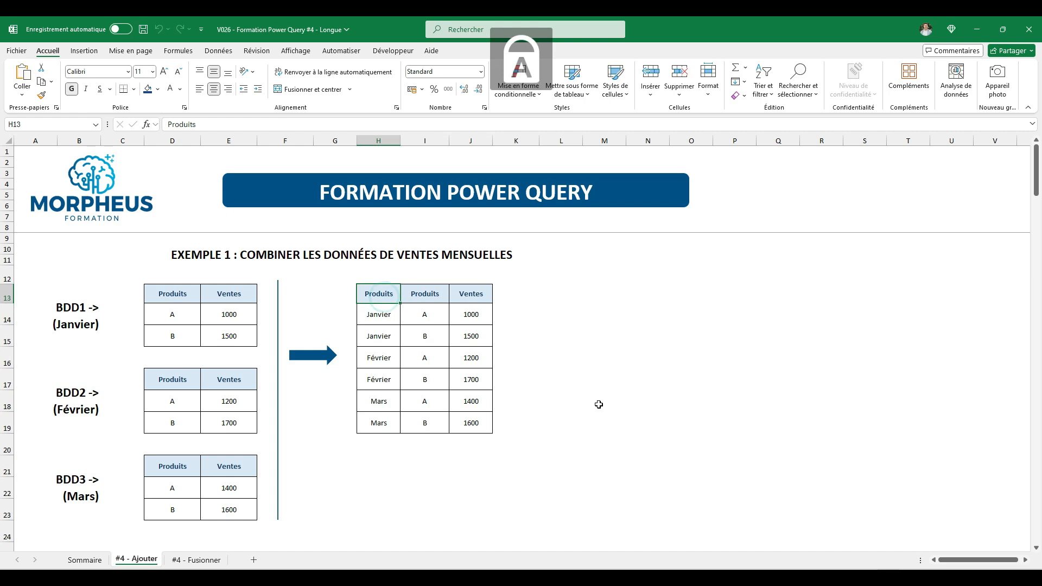
text(Mars)
key(Caps_Lock)
text(ois)
key(Return)
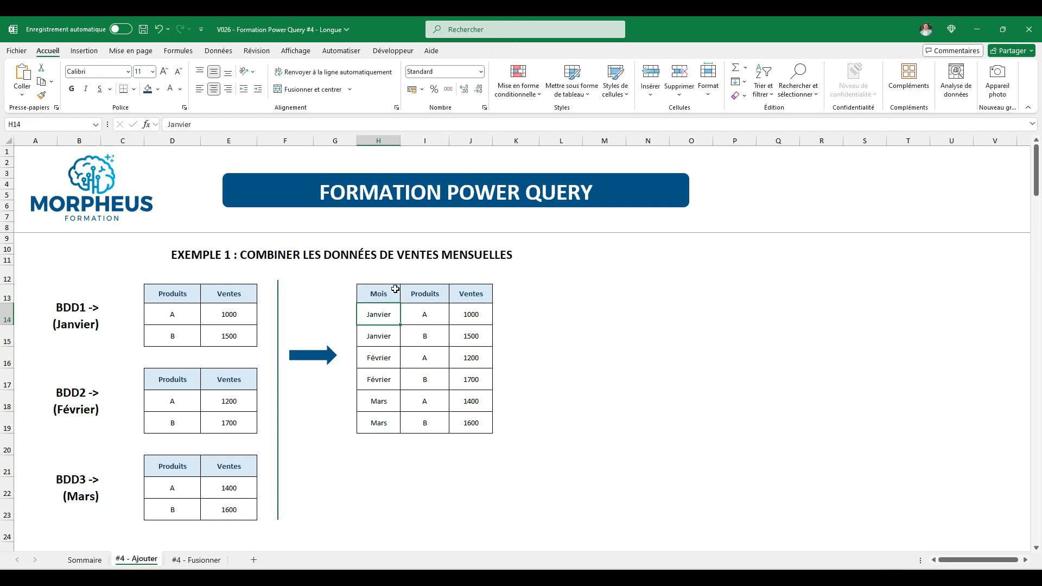
- Examine the combined table's Mois column and the empty cells beside the January source table
drag(387, 287, 389, 426)
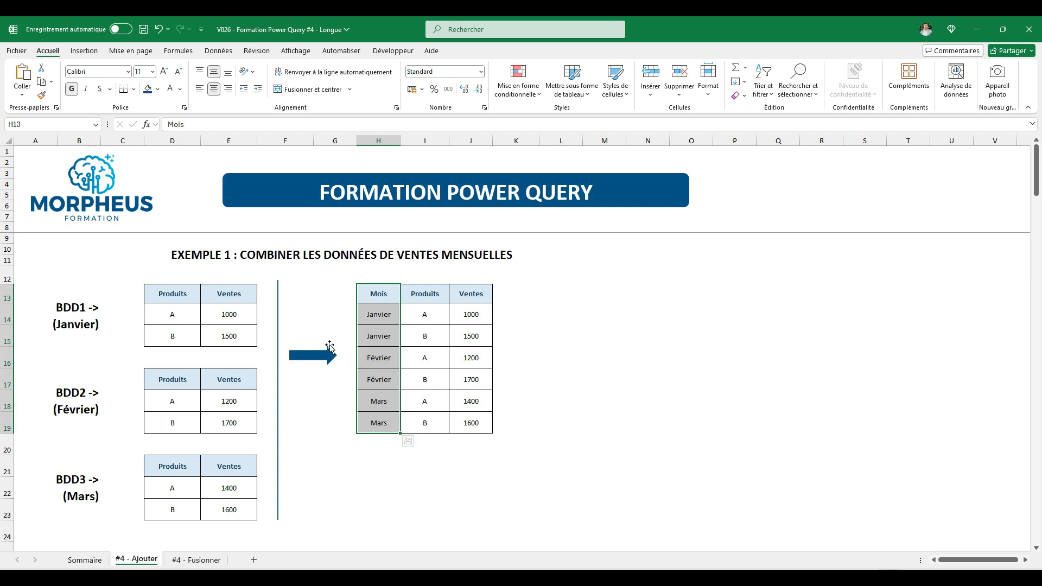
click(599, 336)
drag(265, 293, 269, 340)
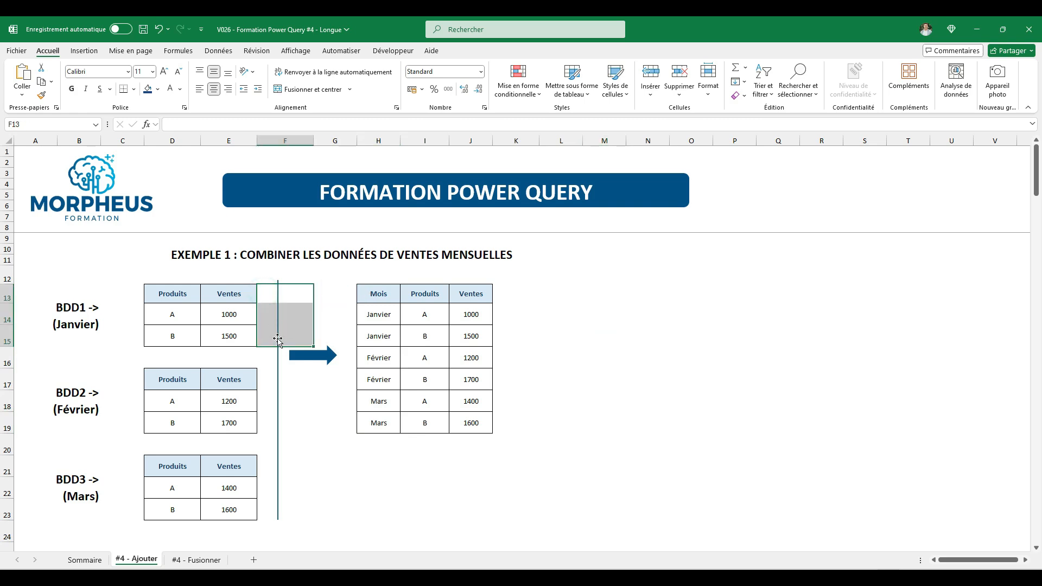
- Open the "#4 - Fusionner" sheet and examine the IDs, sales and descriptions in the Ventes and Produits tables
key(ctrl+Page_Down)
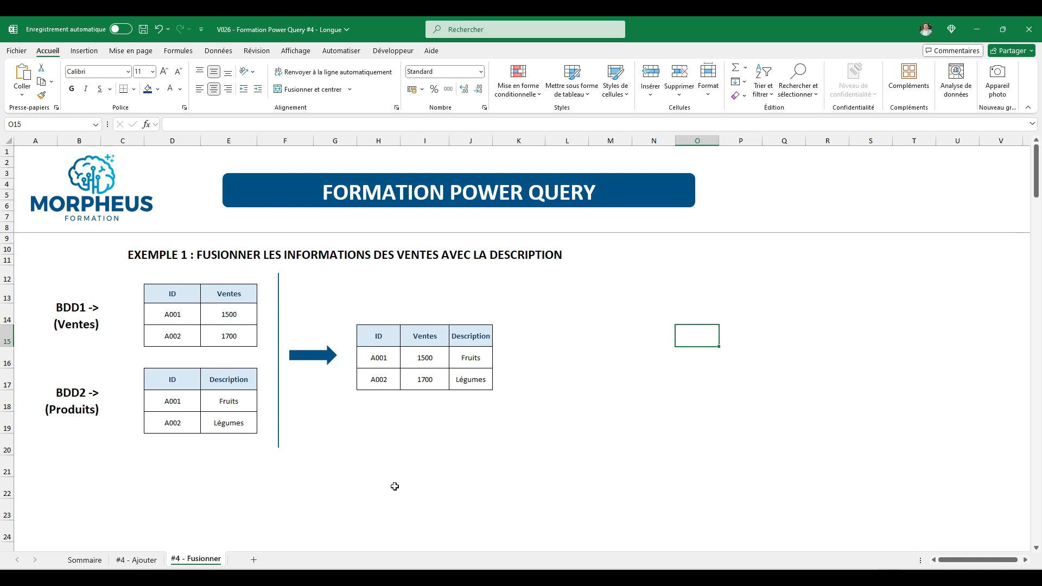
click(73, 307)
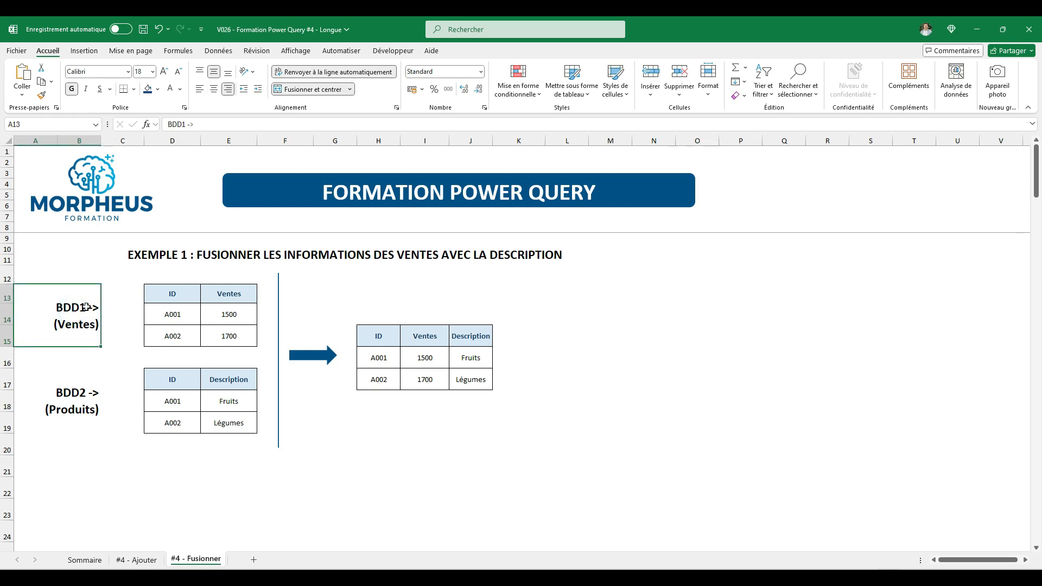
drag(172, 293, 173, 333)
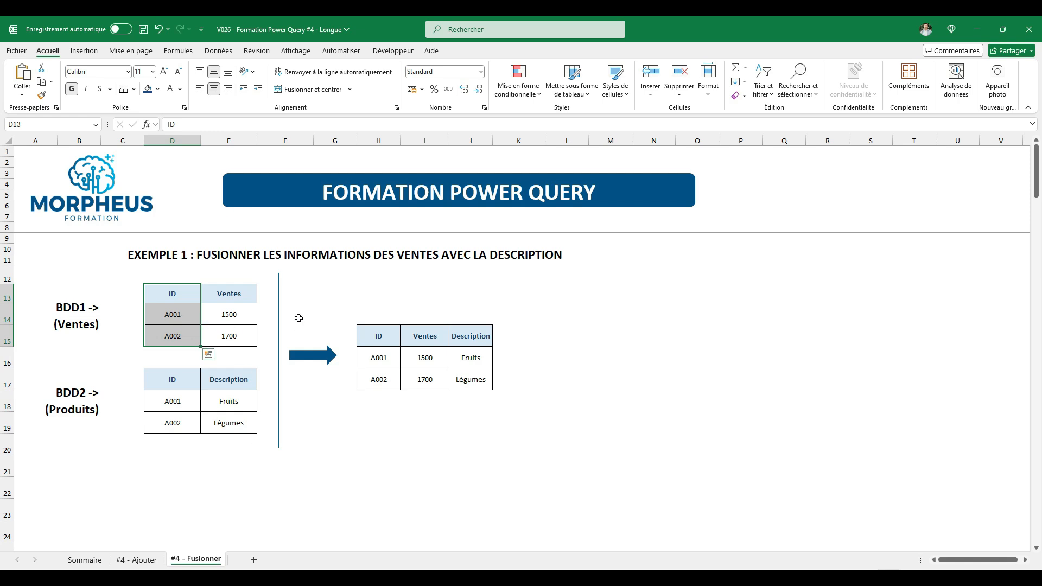
click(172, 314)
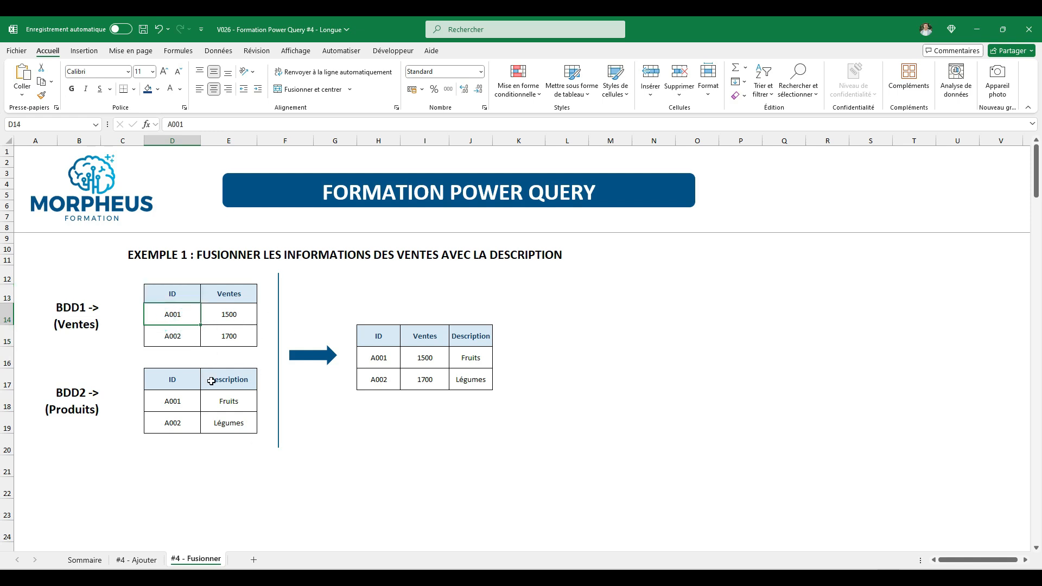
click(236, 317)
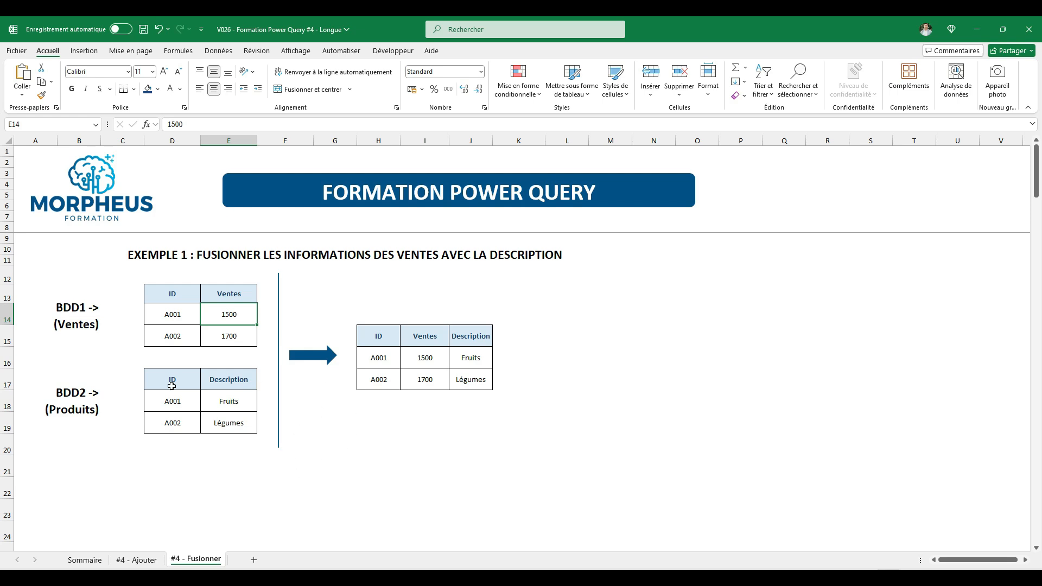
click(241, 405)
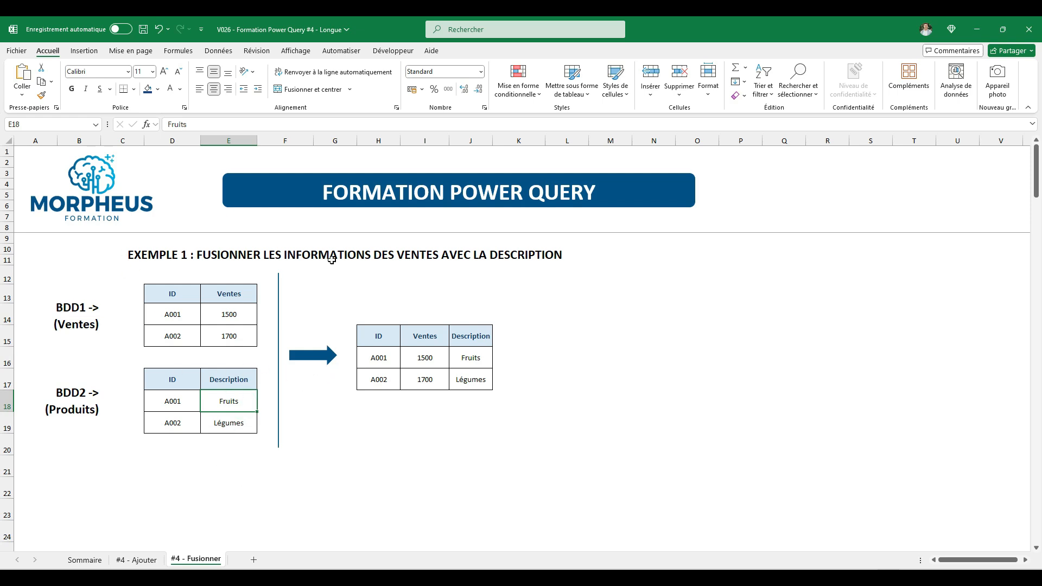
- Compare the Ventes and Produits source tables with the Description column of the merged table
drag(186, 295, 242, 334)
drag(177, 384, 229, 427)
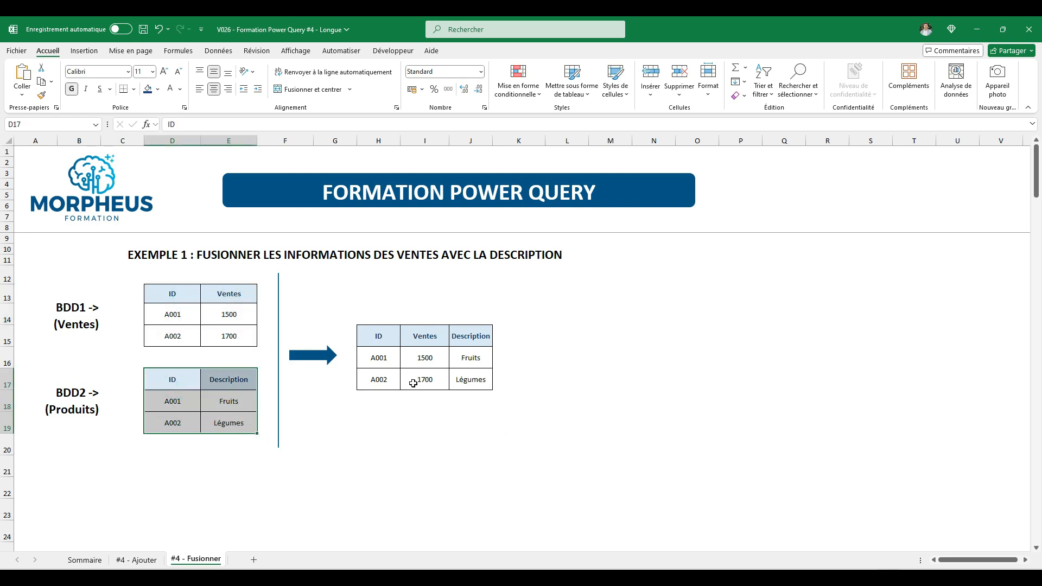
drag(186, 303, 233, 337)
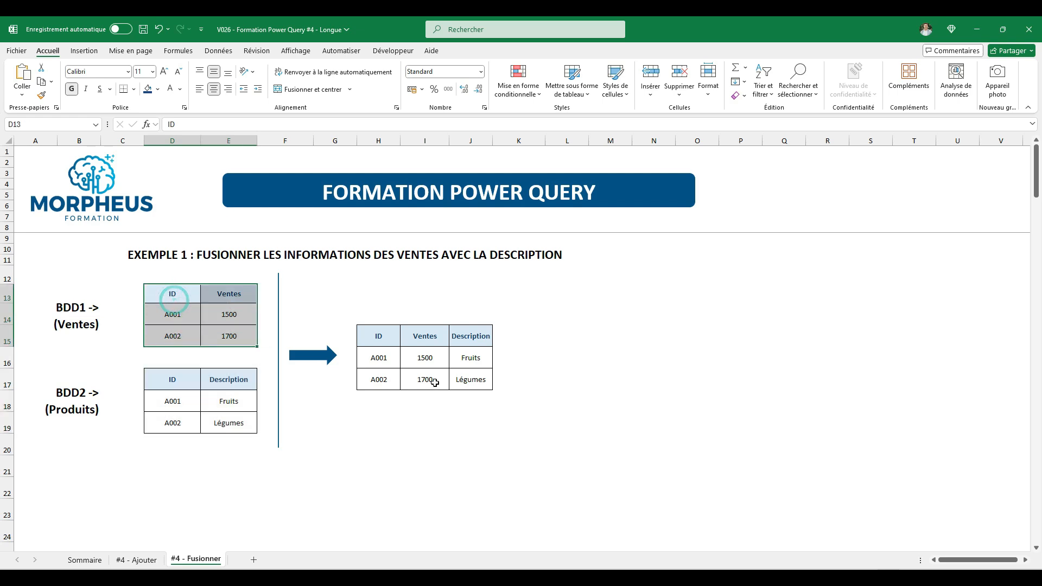
drag(221, 374, 228, 422)
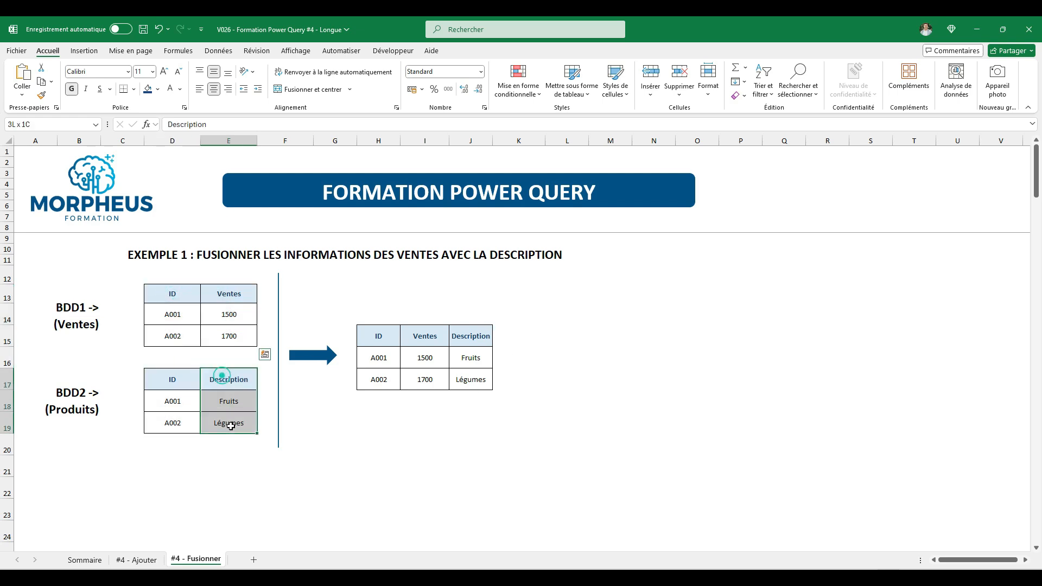
drag(473, 339, 473, 380)
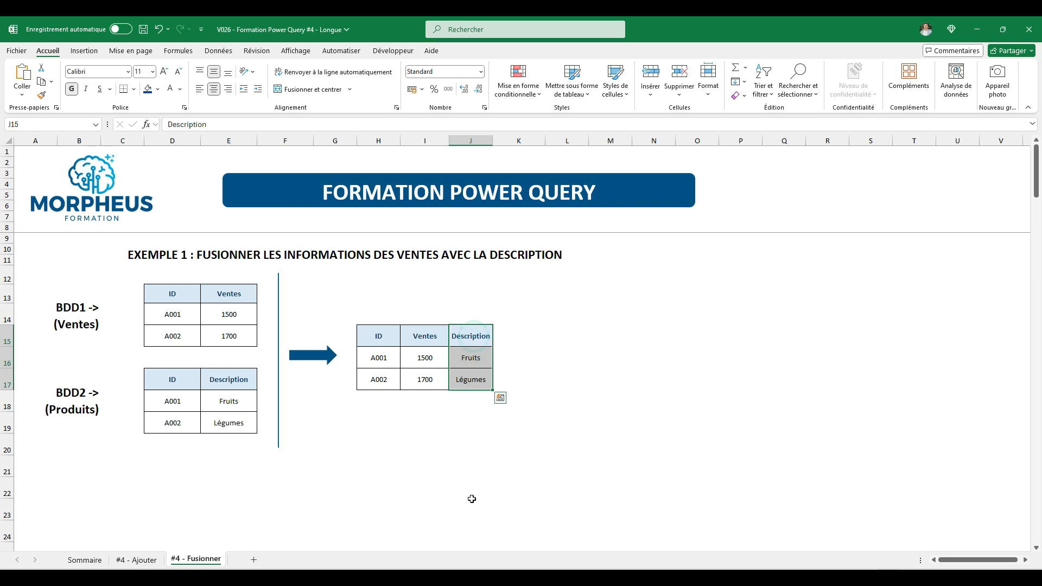
click(416, 425)
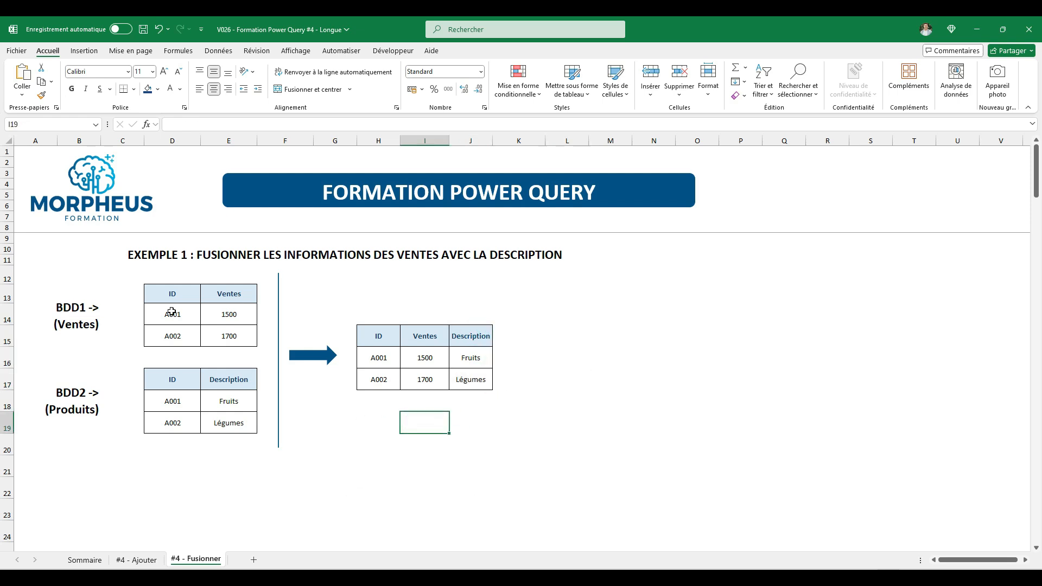
- Examine the ID column of the Ventes table as the merge key, starting with A001
drag(165, 298, 230, 345)
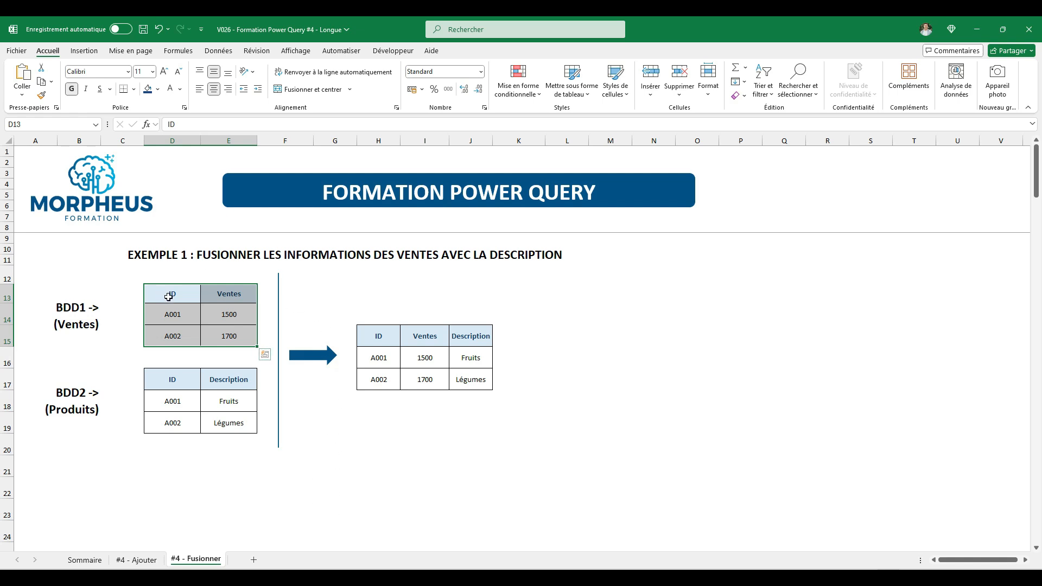
drag(168, 296, 174, 339)
click(181, 314)
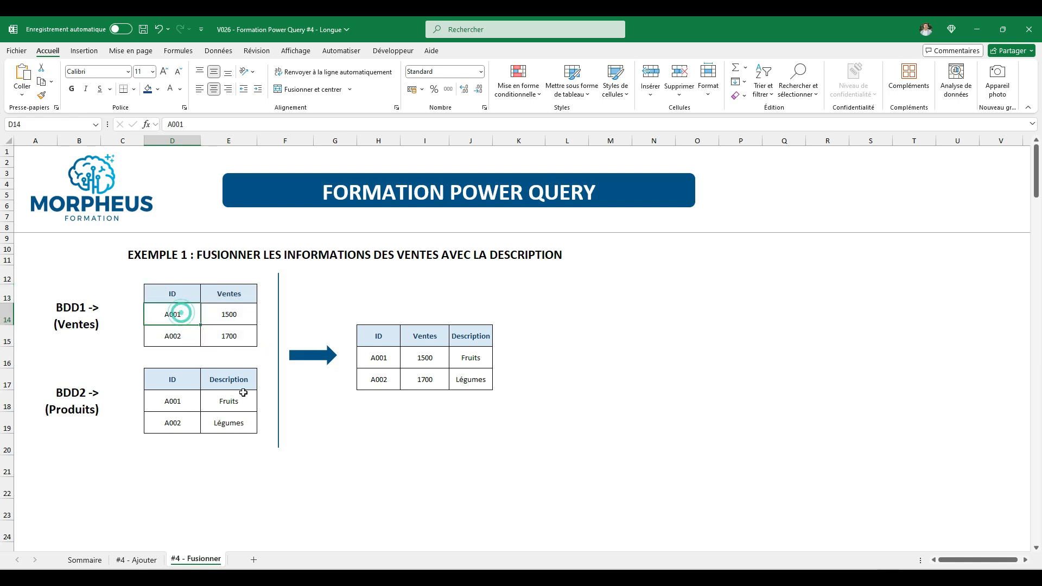
- Compare the Ventes and Produits tables, from the A001 sales value to the matching A001 ID in Produits
click(251, 314)
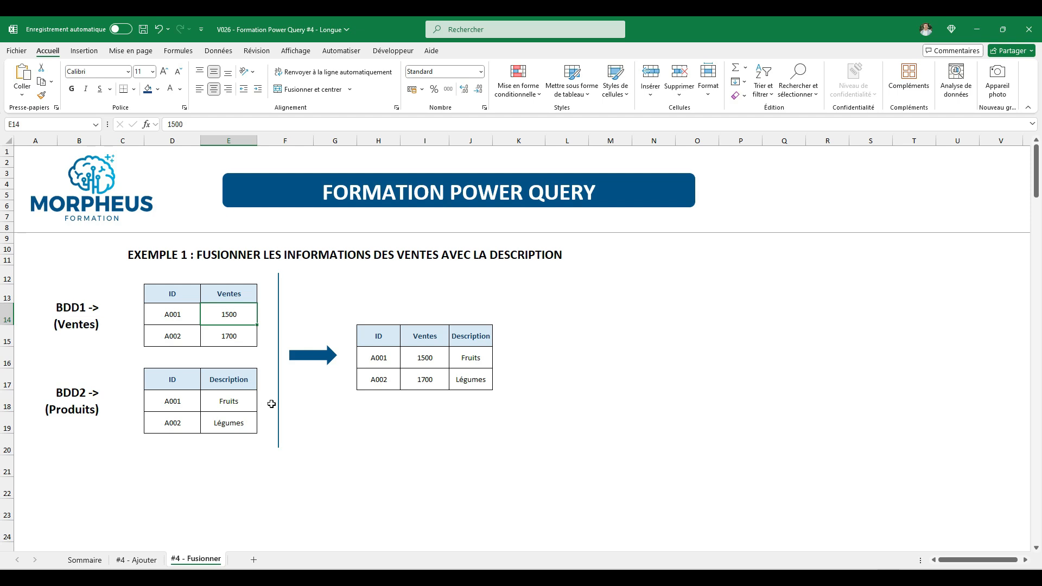
drag(173, 295, 231, 339)
drag(173, 379, 240, 422)
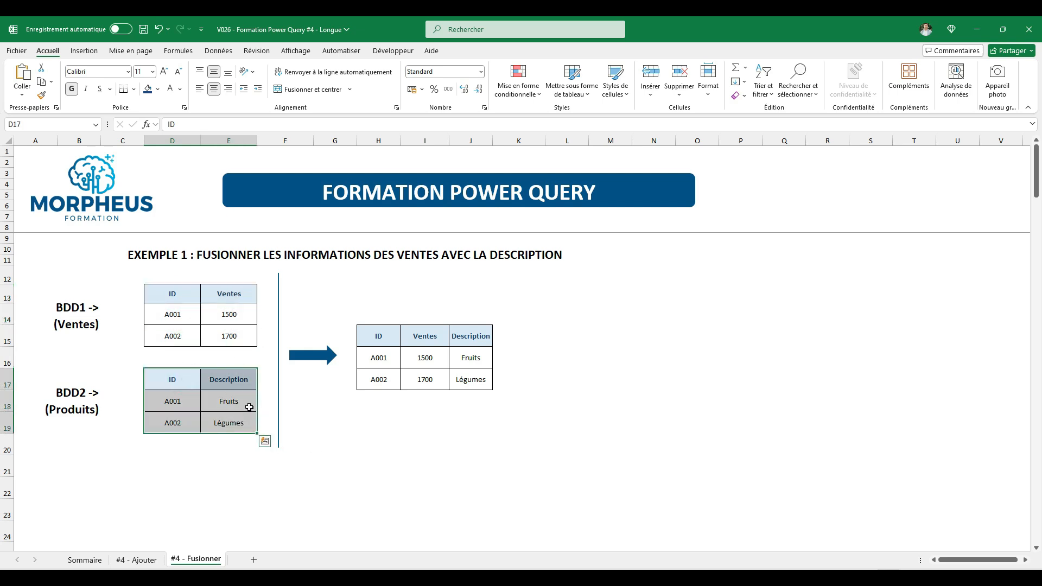
click(171, 401)
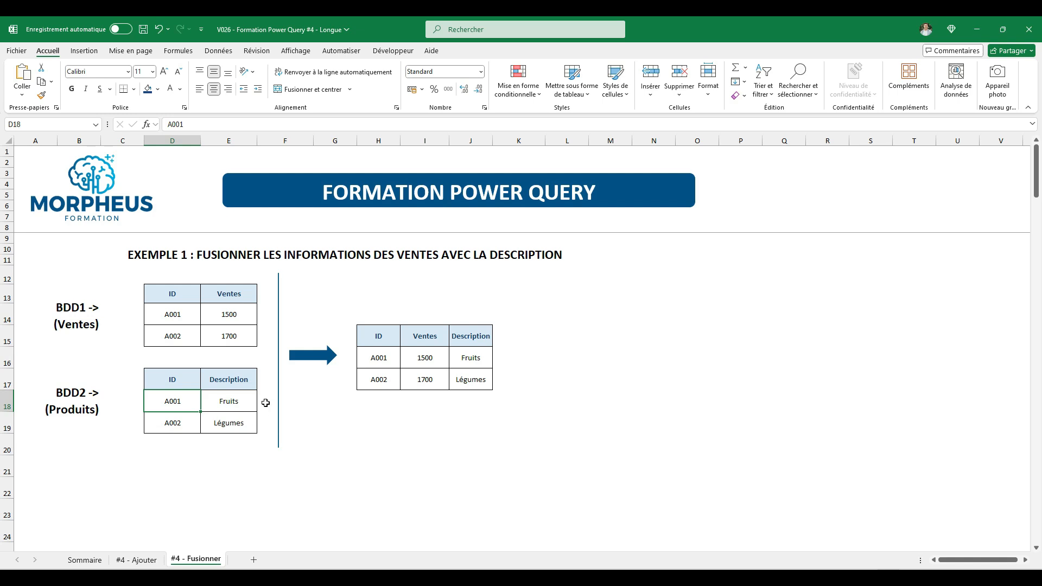
- Examine the empty cells below the Produits table, its A001 row and the table as a whole
drag(172, 448, 169, 502)
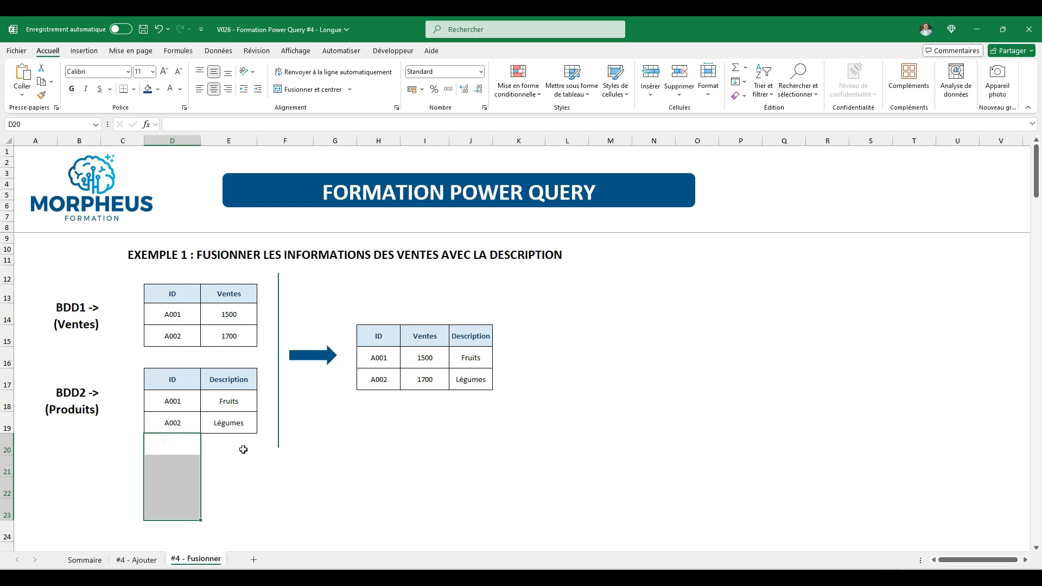
drag(243, 449, 241, 495)
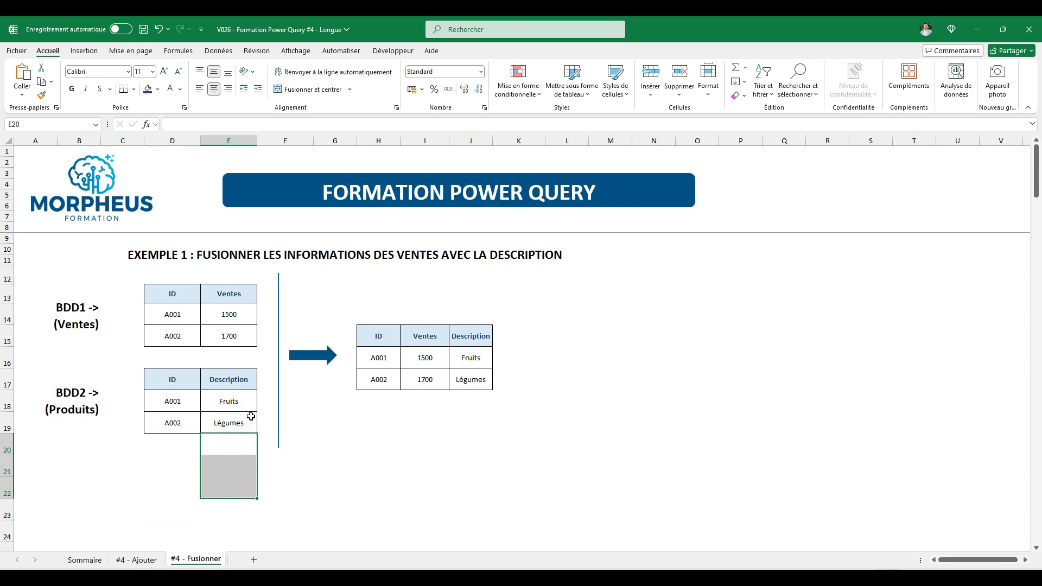
drag(174, 402, 235, 414)
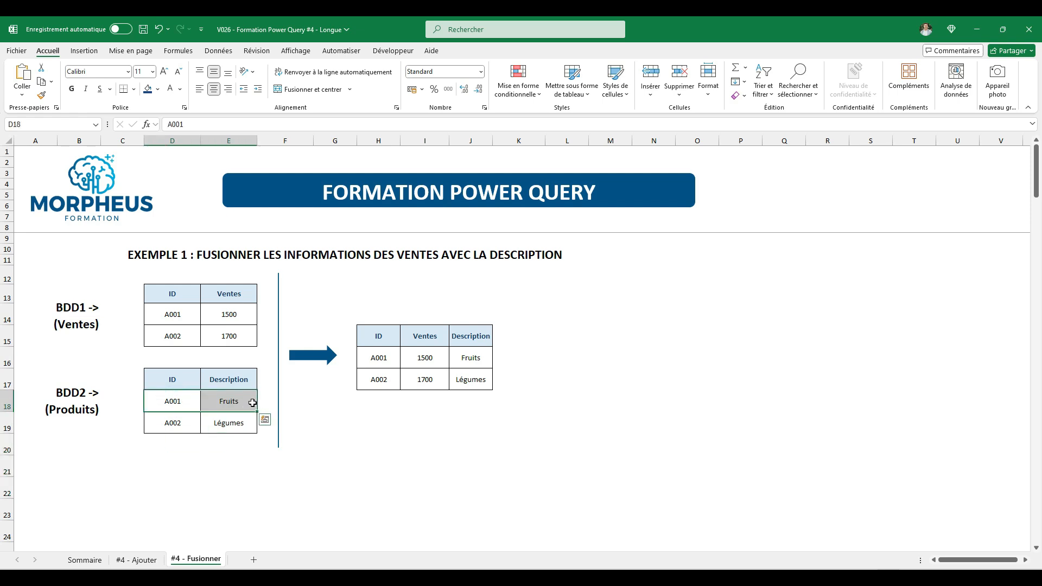
click(173, 404)
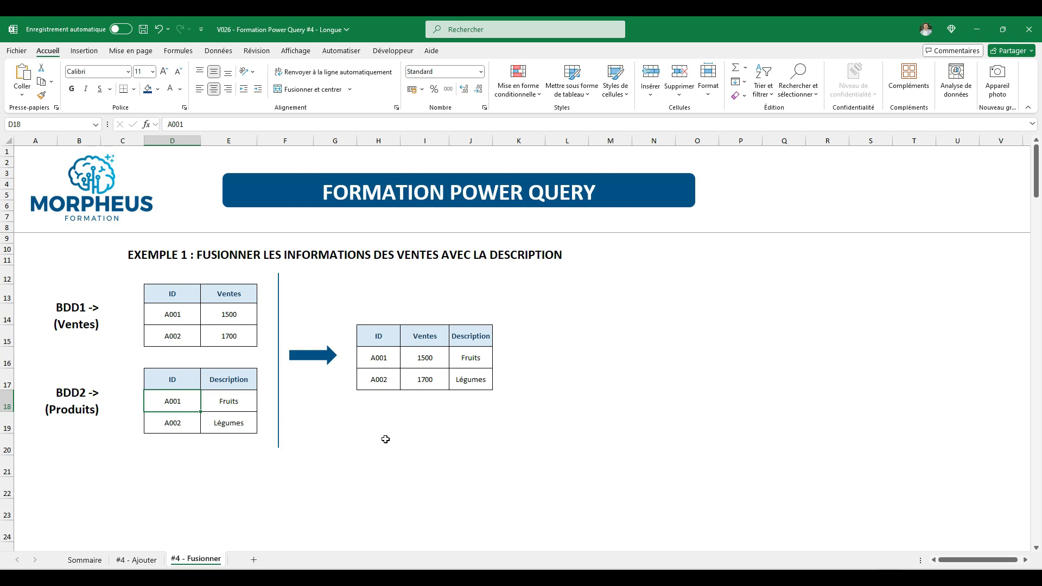
drag(168, 374, 233, 434)
click(337, 451)
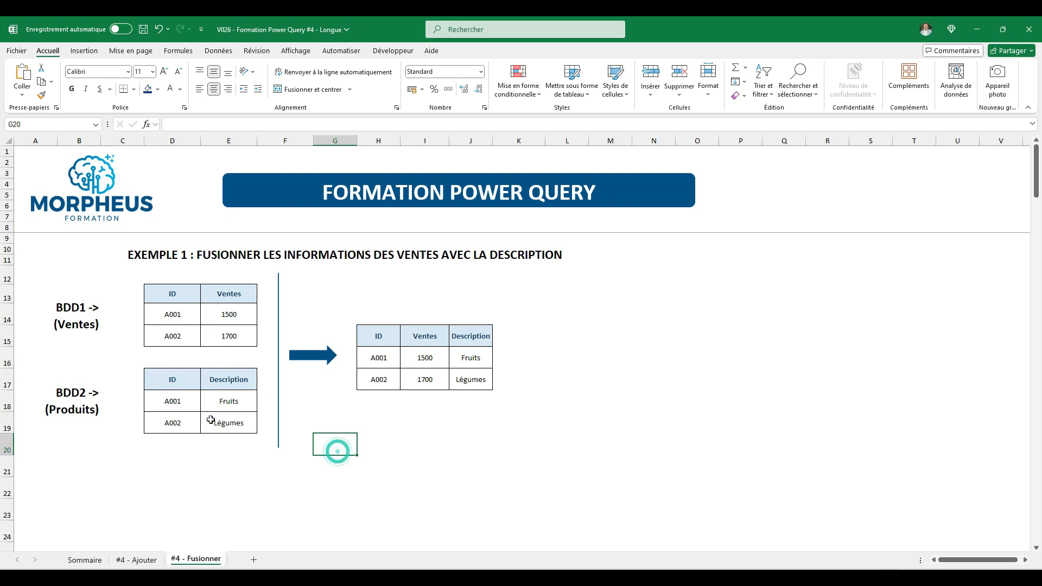
- Examine the first sales value in Ventes and the Description column of the Produits table
click(202, 315)
click(203, 396)
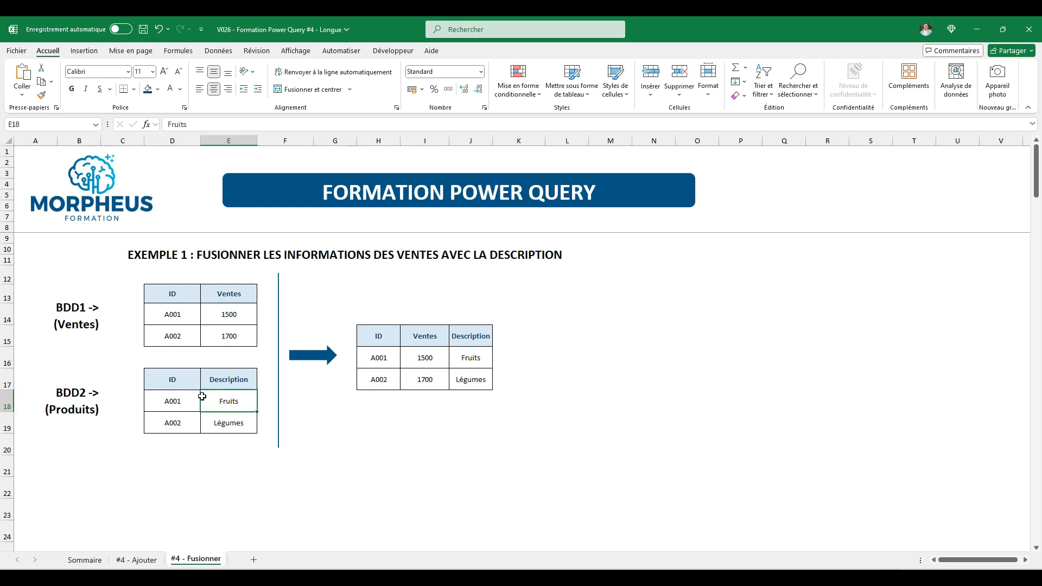
drag(219, 380, 569, 430)
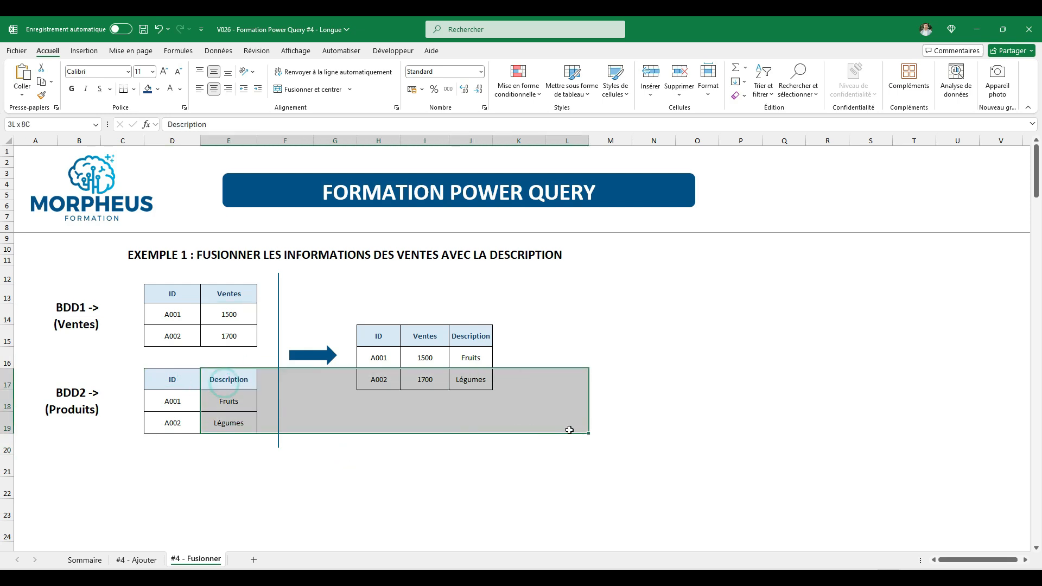
click(340, 453)
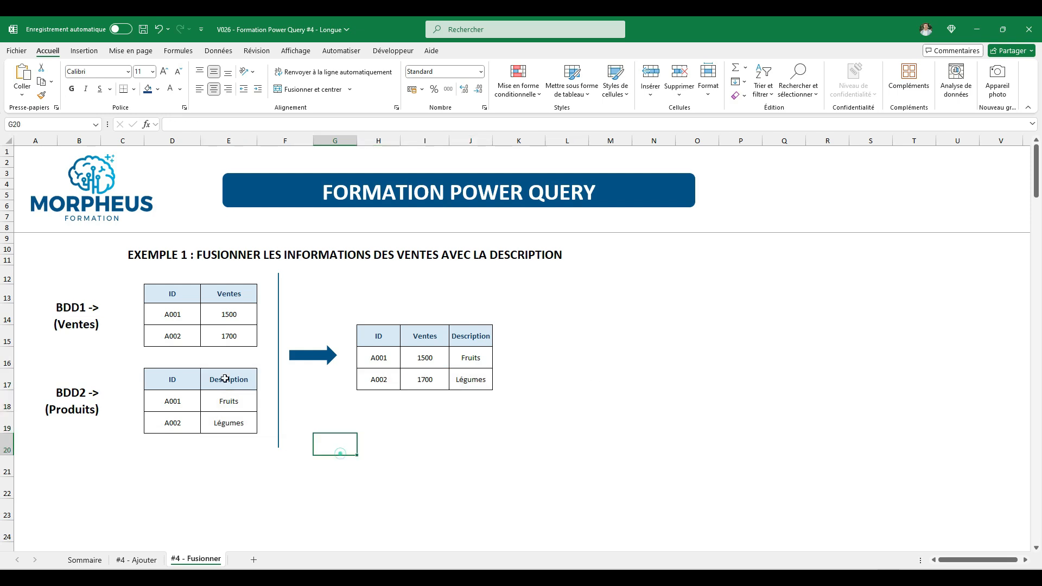
drag(225, 378, 221, 418)
click(343, 460)
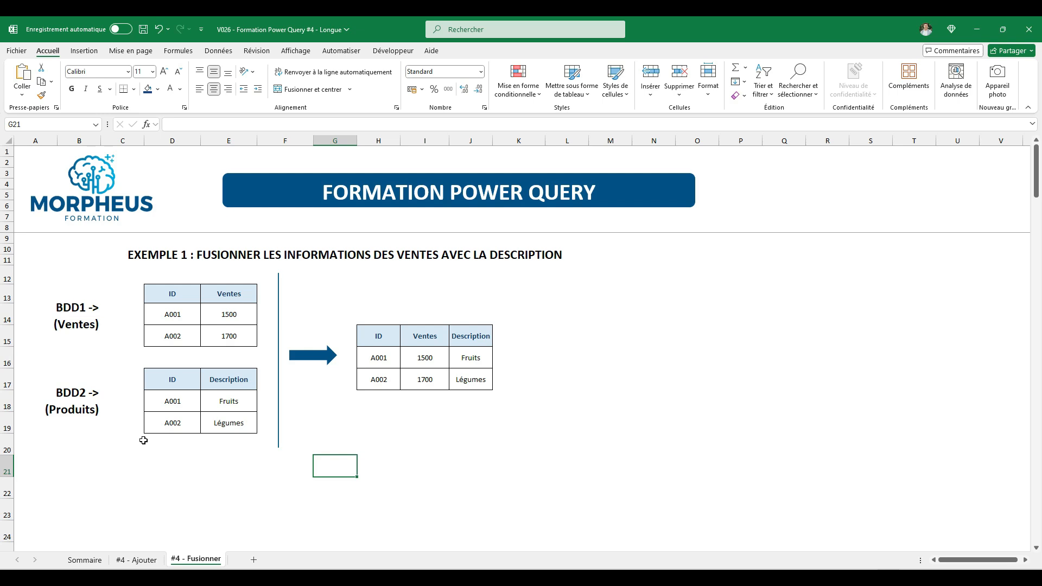
- Review the full Produits and Ventes source tables of example 1 once more
drag(165, 377, 232, 423)
drag(173, 294, 242, 332)
drag(167, 289, 228, 339)
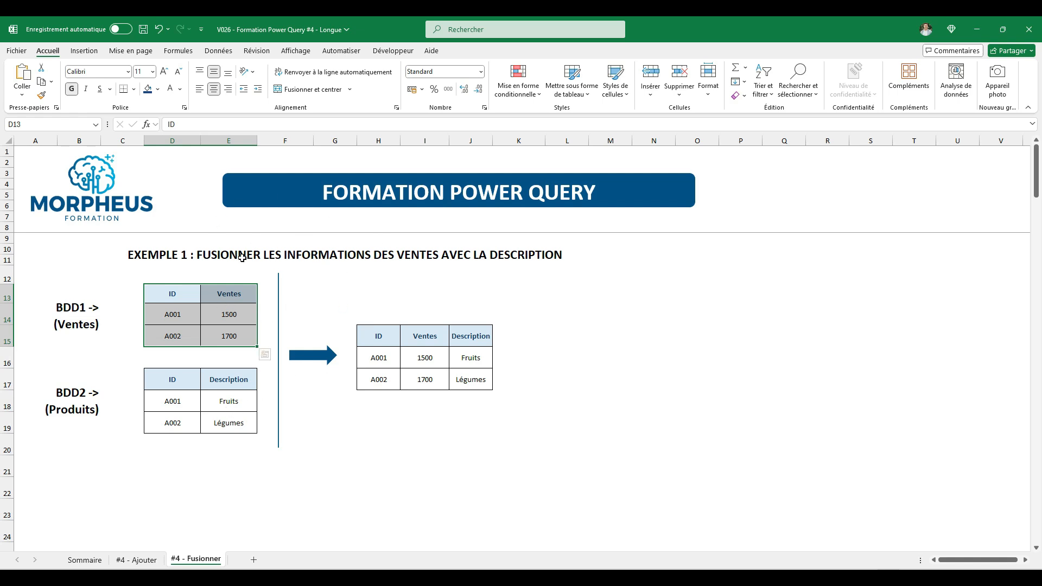
click(361, 271)
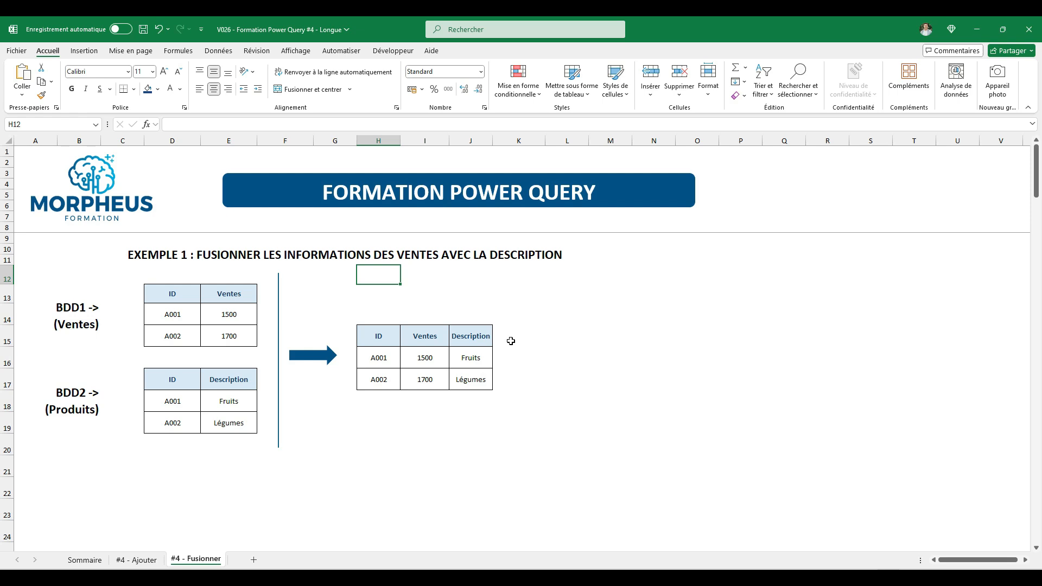
- Examine example 2, comparing the Employés and Départements tables with the ID, Nom and Département columns of the merged table
scroll(467, 331, down, 2)
scroll(467, 331, down, 3)
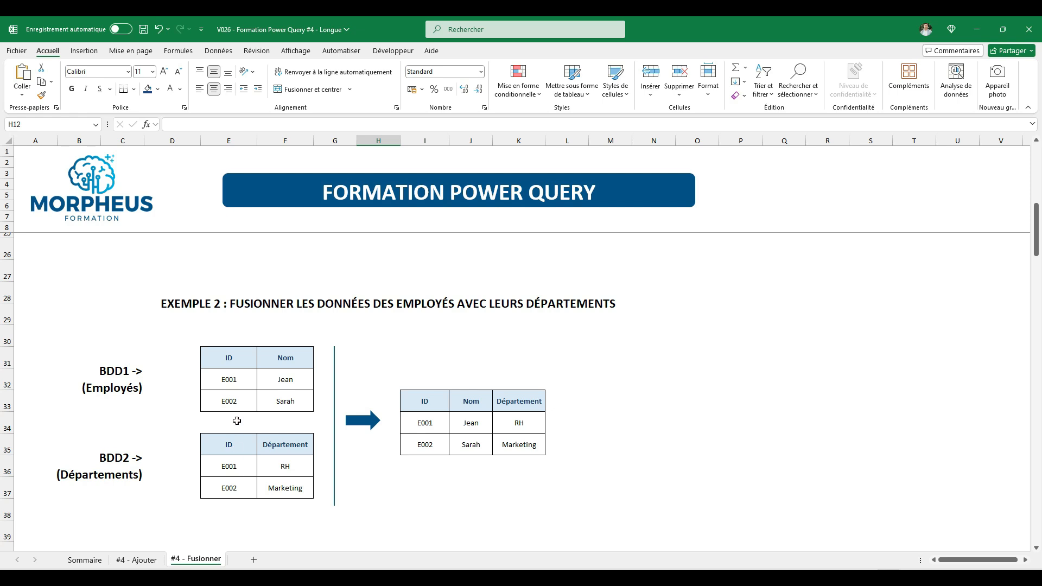
click(288, 379)
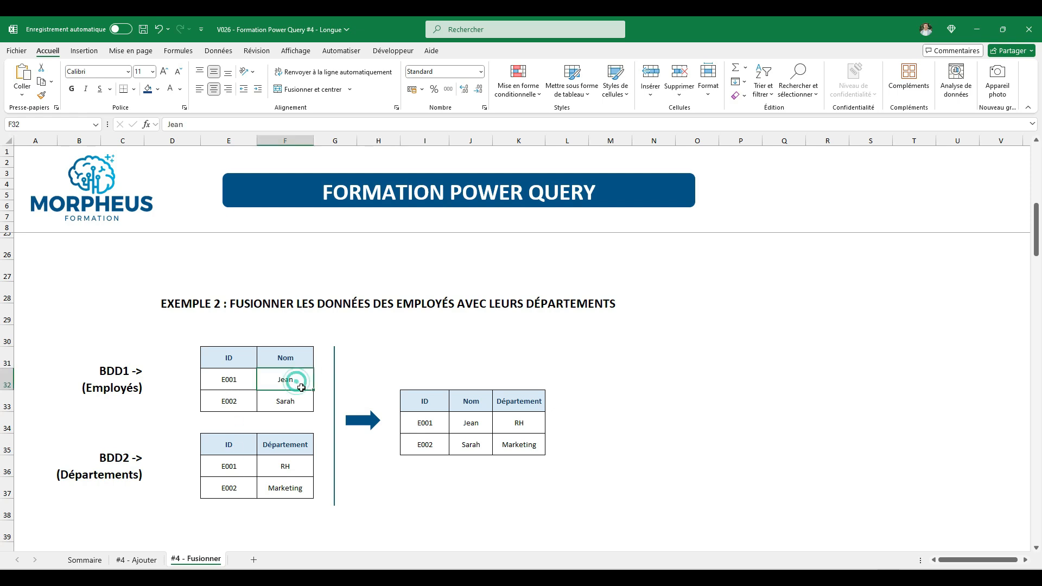
click(290, 467)
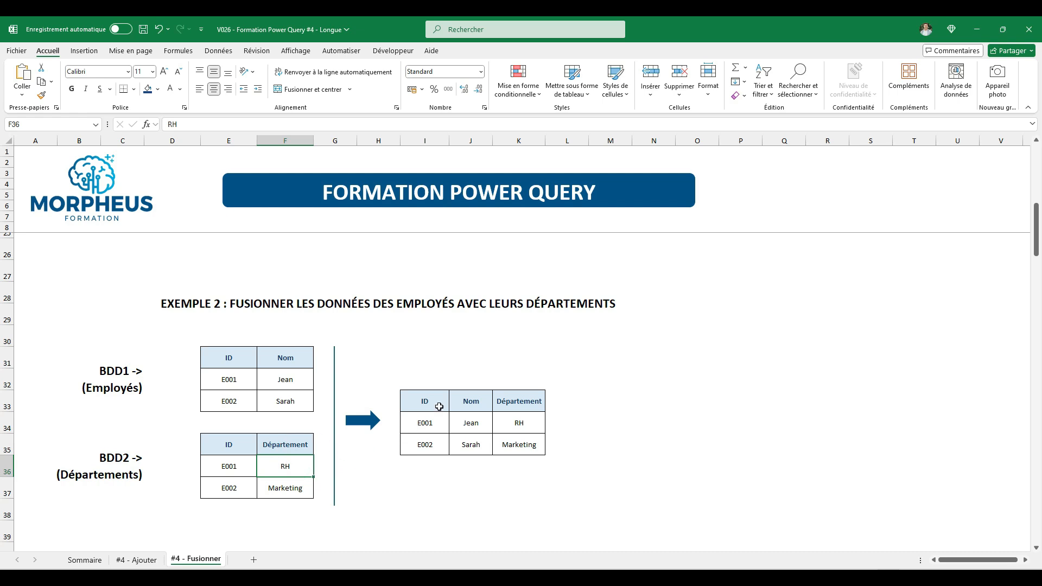
drag(439, 398, 471, 441)
drag(524, 401, 524, 443)
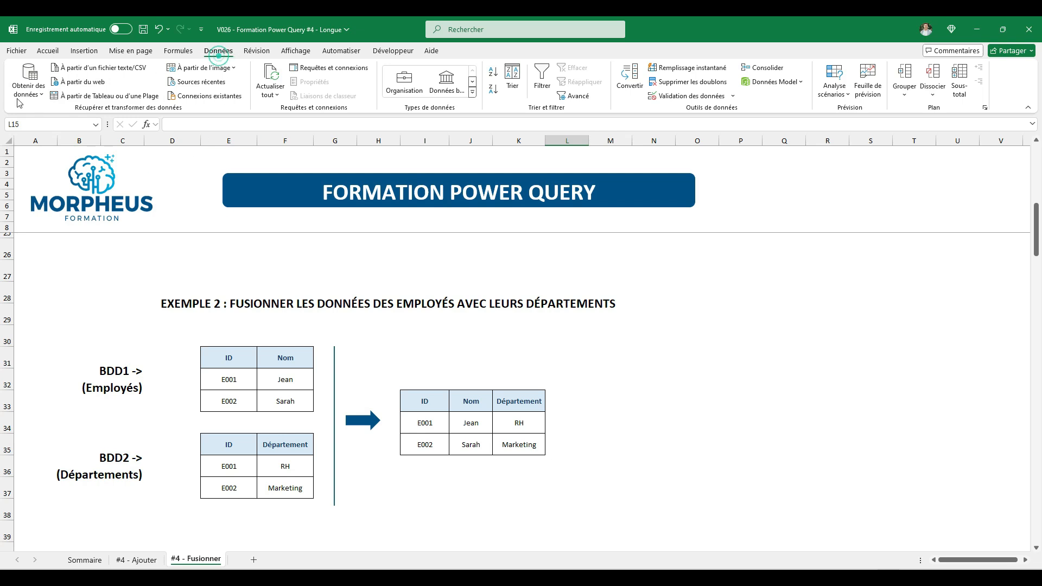
- Launch the Power Query Editor and view the file source types offered for a new query
click(29, 82)
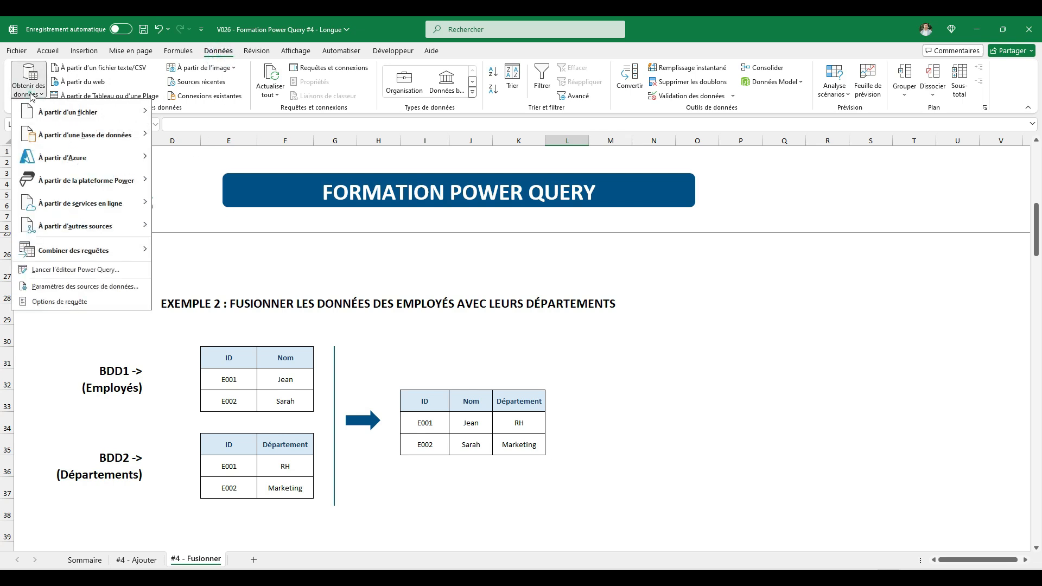
click(92, 273)
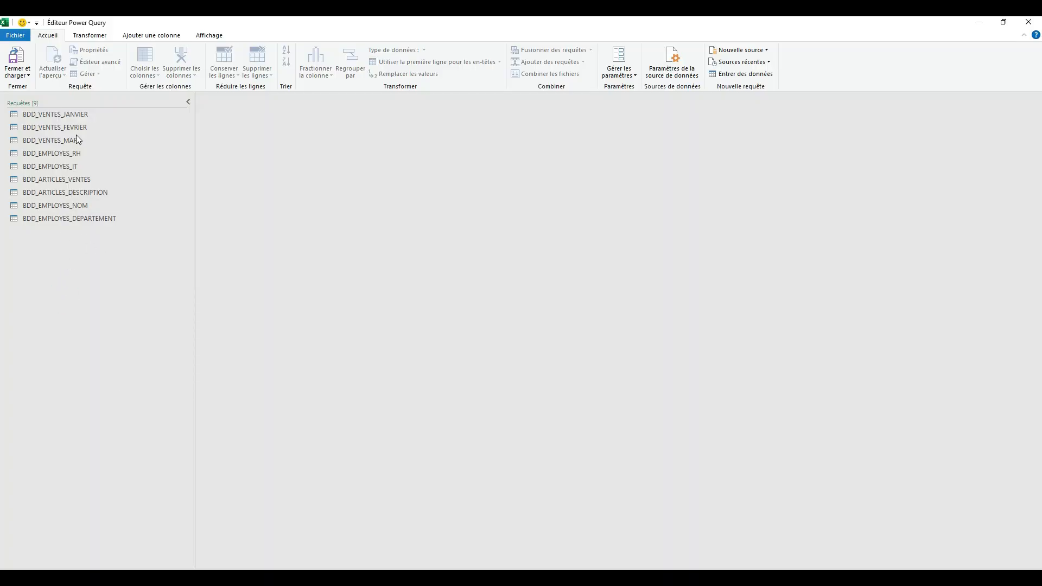
right_click(51, 259)
mouse_move(95, 277)
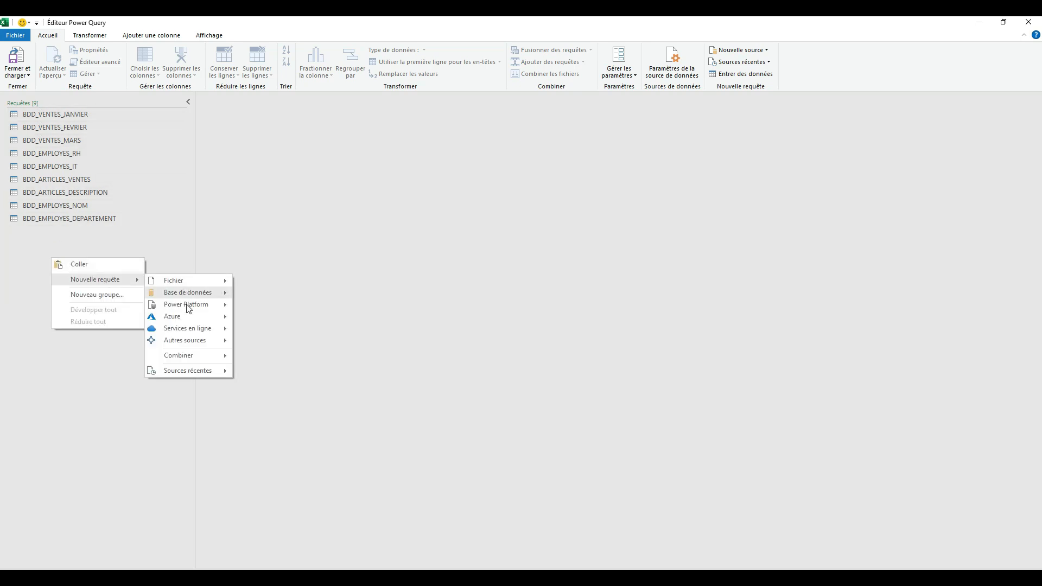
mouse_move(207, 283)
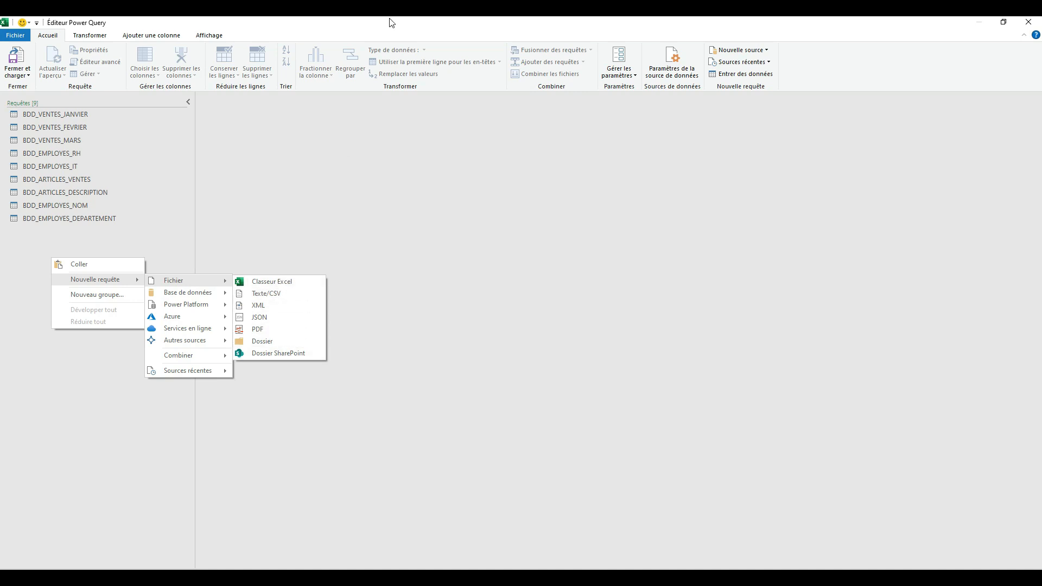
click(389, 235)
- Examine the data previews of the BDD_VENTES_JANVIER, BDD_VENTES_FEVRIER and BDD_VENTES_MARS queries
click(60, 114)
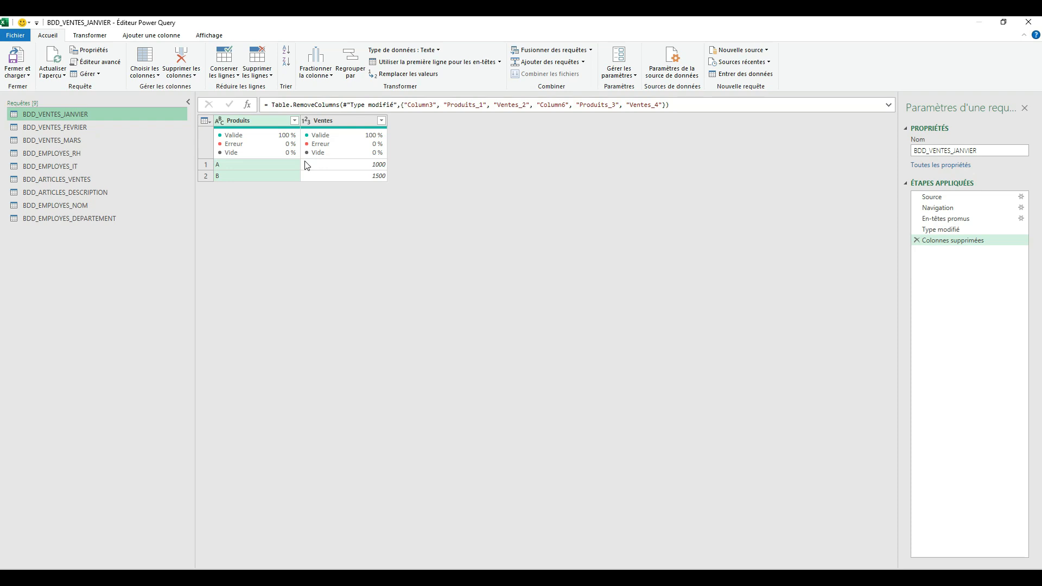
double_click(636, 22)
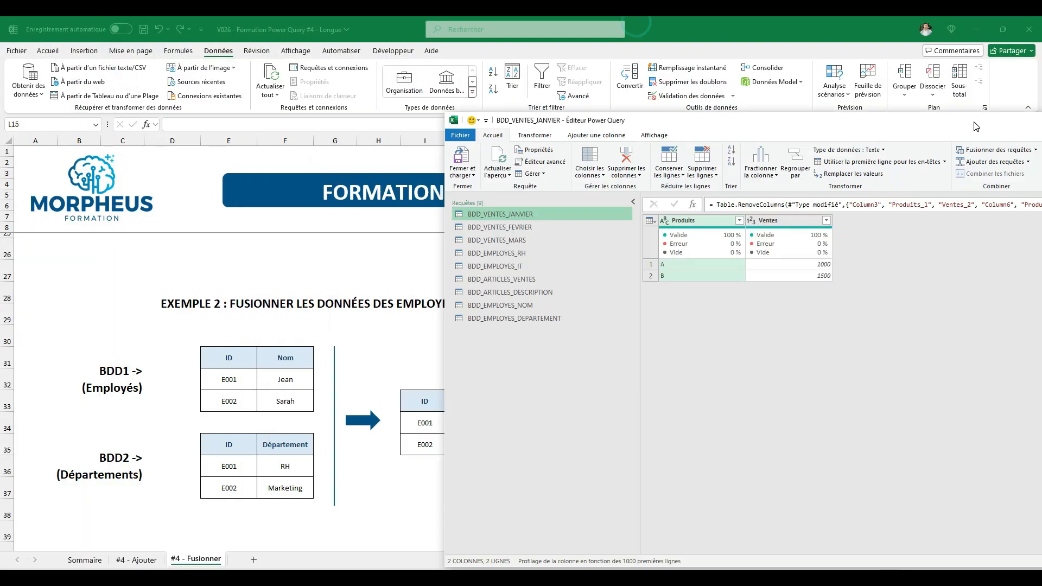
drag(976, 124, 576, 31)
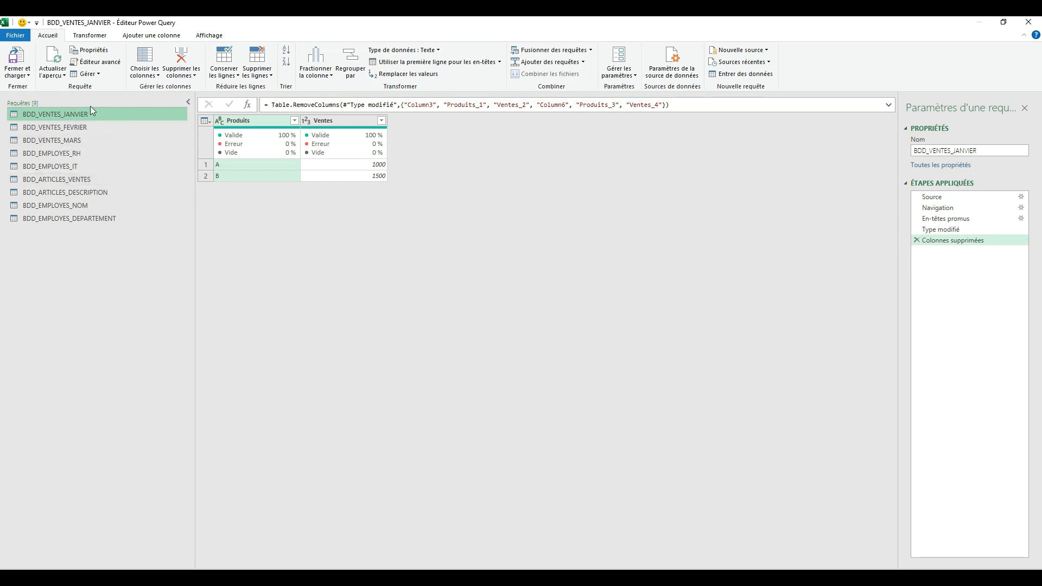
click(81, 128)
click(82, 141)
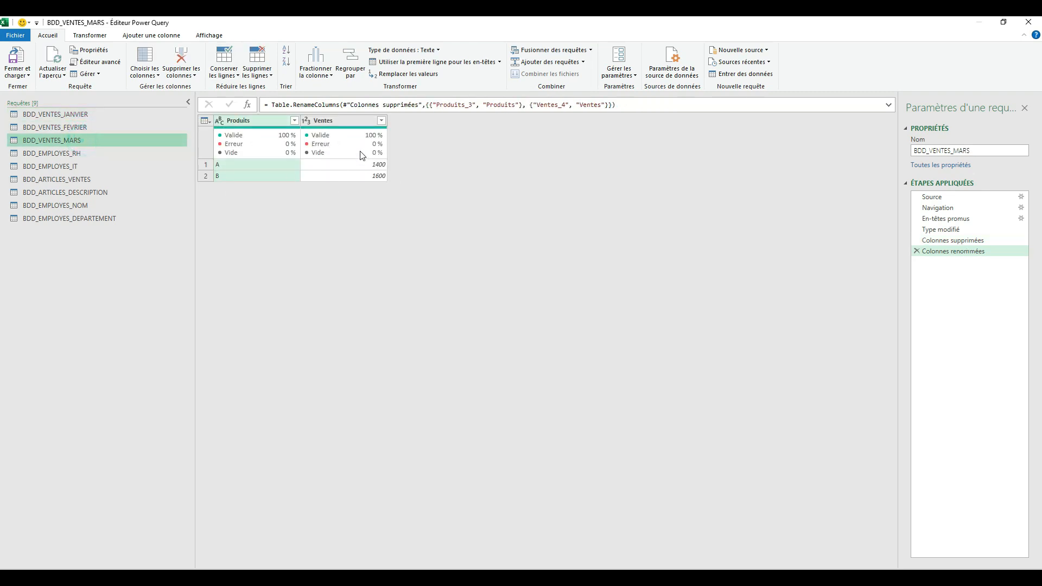
- Start appending queries as a new query and set the append to at least three tables
right_click(61, 254)
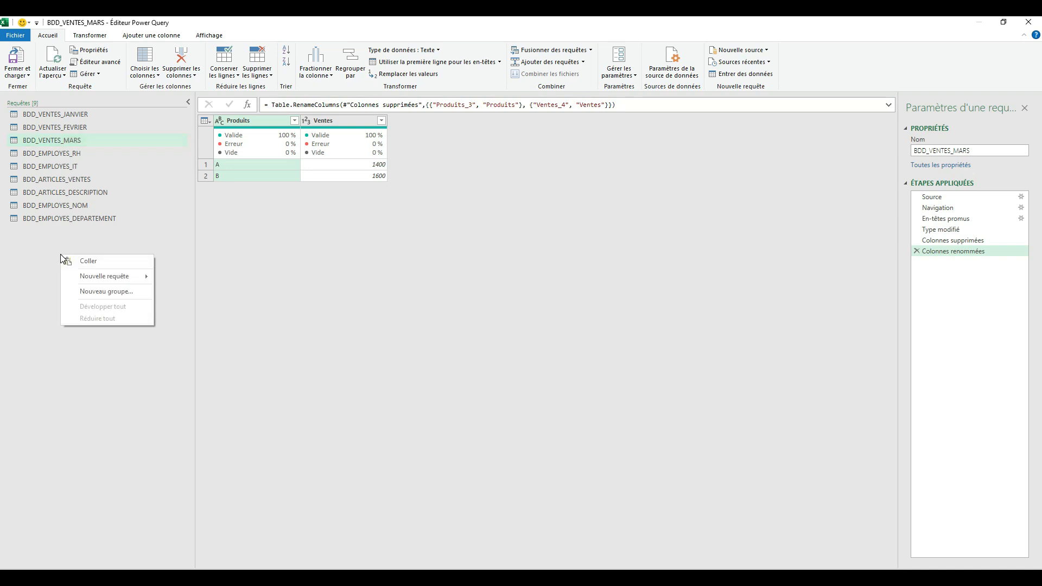
mouse_move(141, 279)
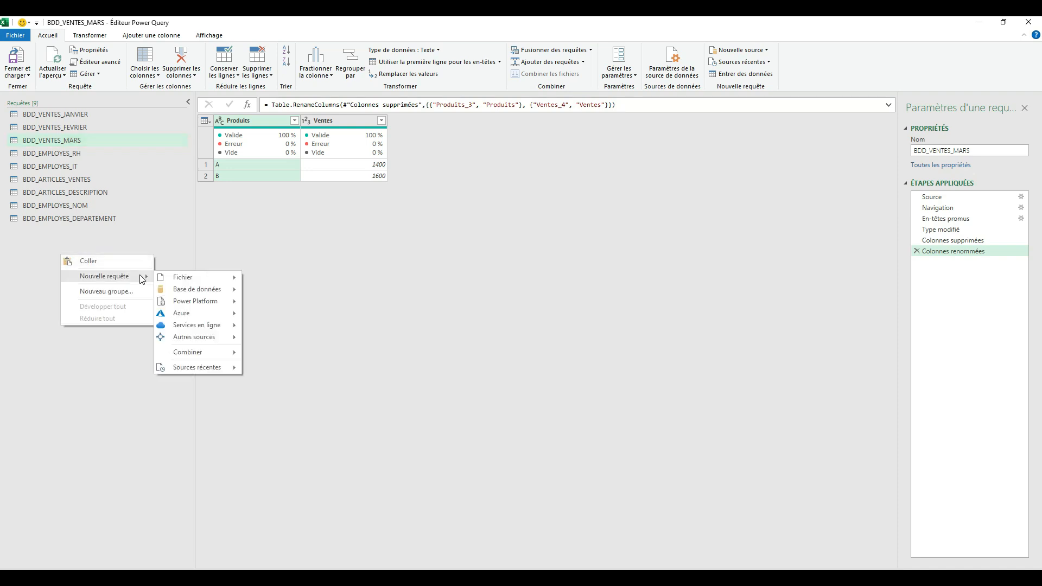
mouse_move(178, 356)
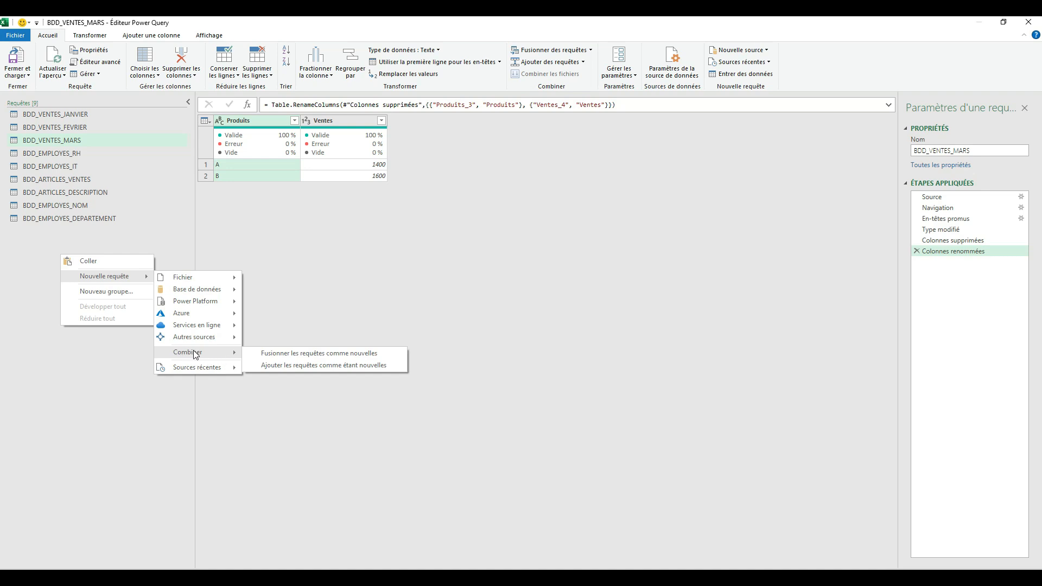
click(289, 366)
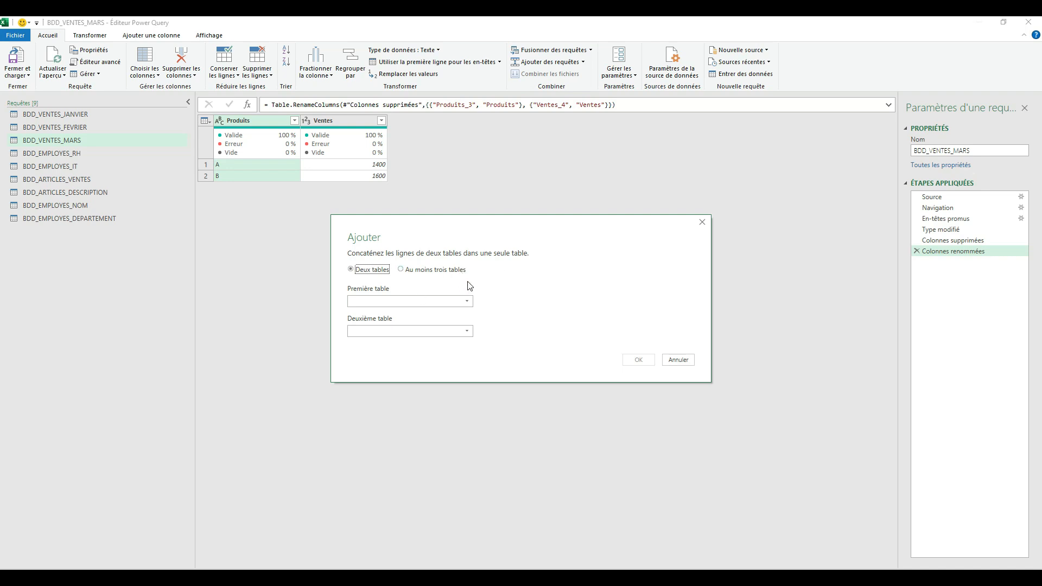
click(426, 303)
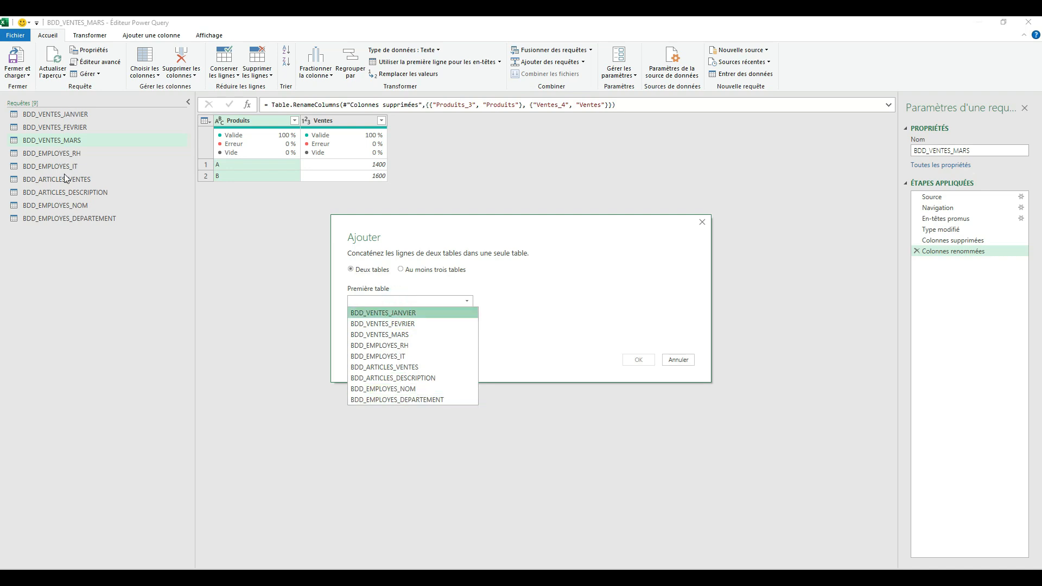
click(573, 292)
click(418, 331)
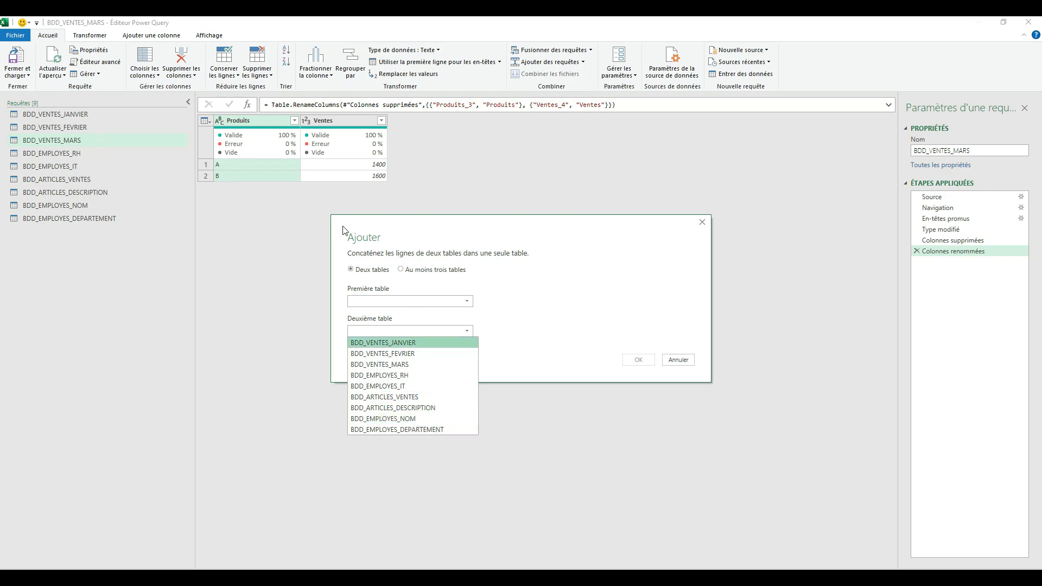
click(401, 269)
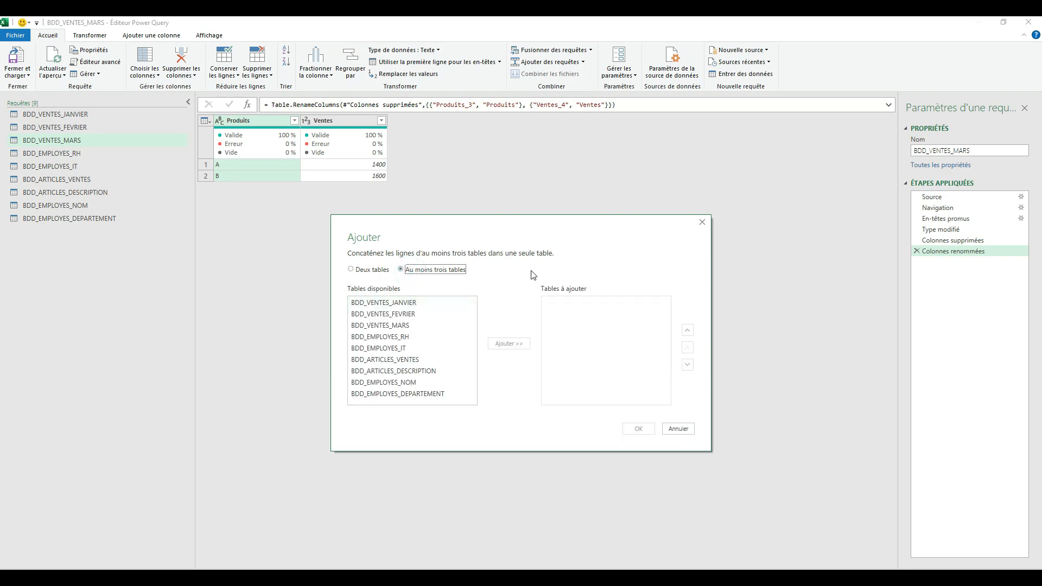
- Choose BDD_VENTES_JANVIER, BDD_VENTES_FEVRIER and BDD_VENTES_MARS as the tables to append and create the new query
click(407, 302)
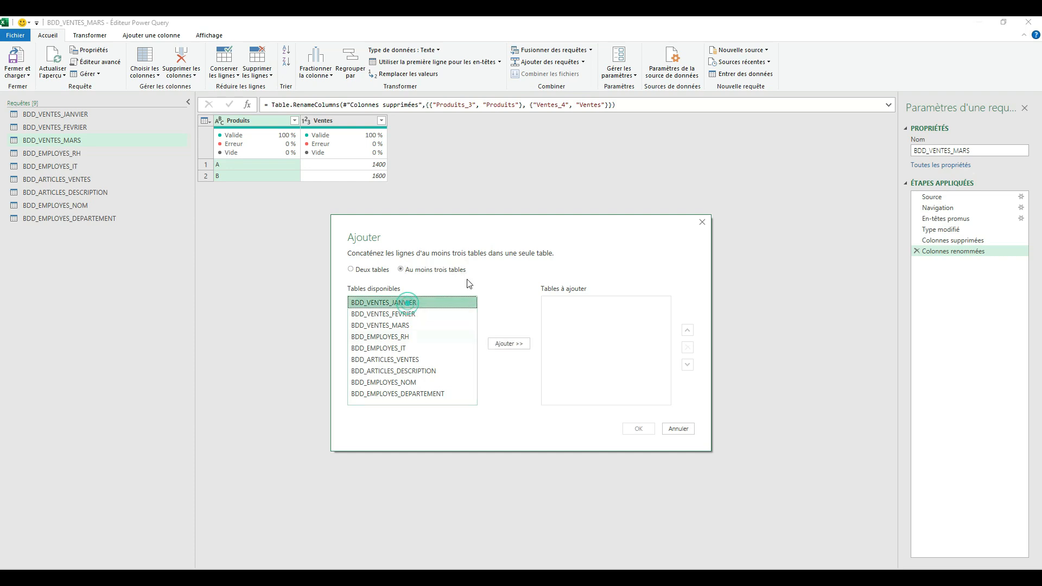
ctrl+click(411, 313)
ctrl+click(430, 325)
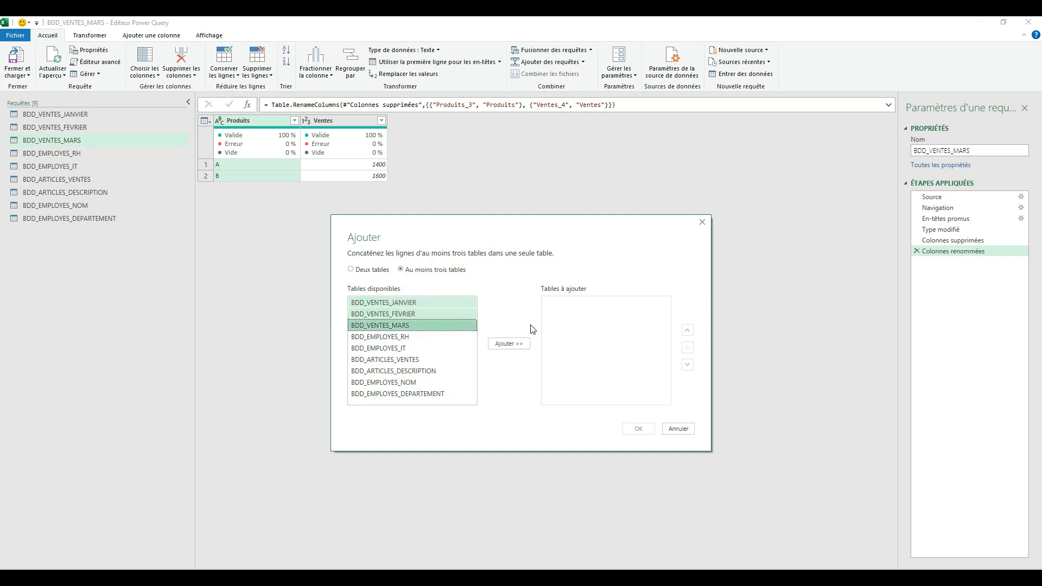
click(510, 344)
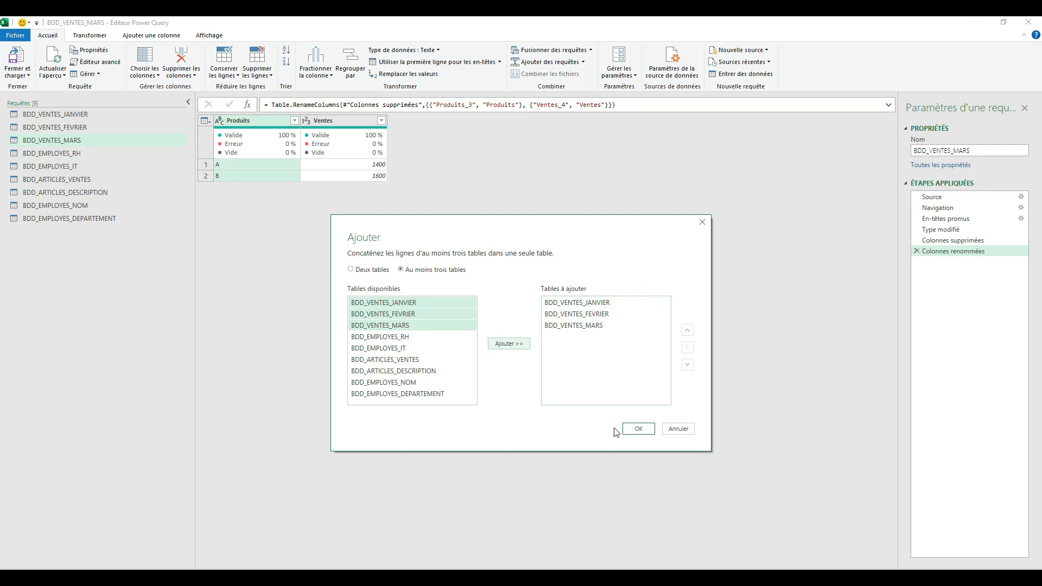
click(639, 429)
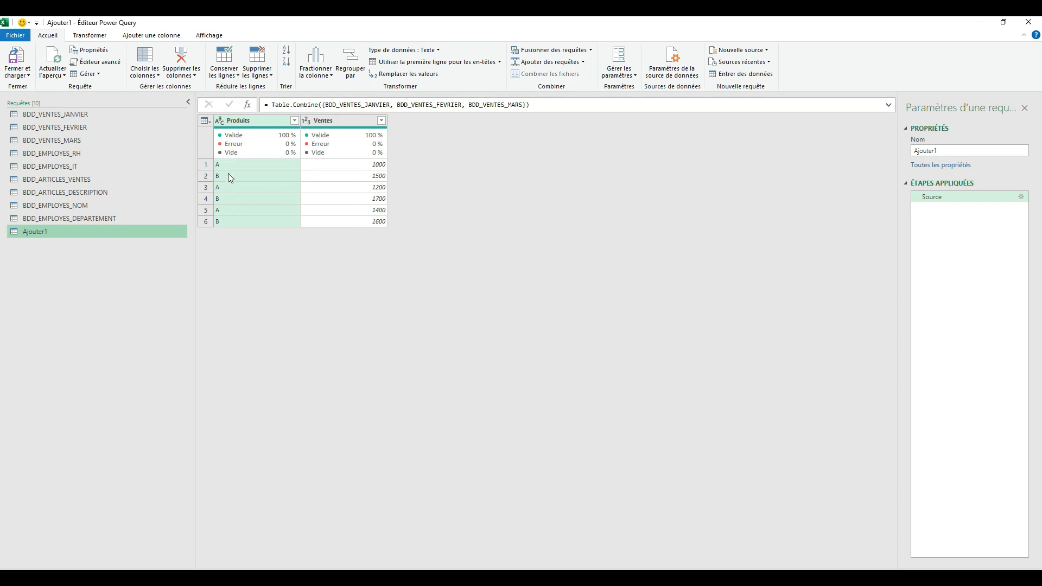
mouse_move(471, 20)
mouse_down()
mouse_move(596, 102)
mouse_move(911, 261)
mouse_move(1038, 228)
mouse_move(472, 16)
mouse_up()
- Add a custom column with the formula = "Janvier" to the BDD_VENTES_JANVIER query
click(73, 114)
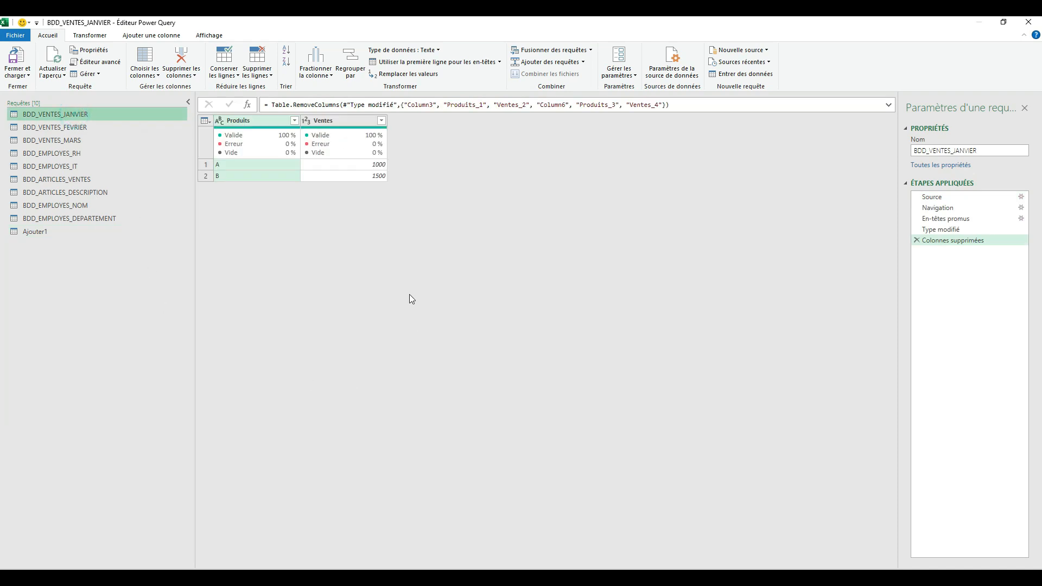
click(160, 36)
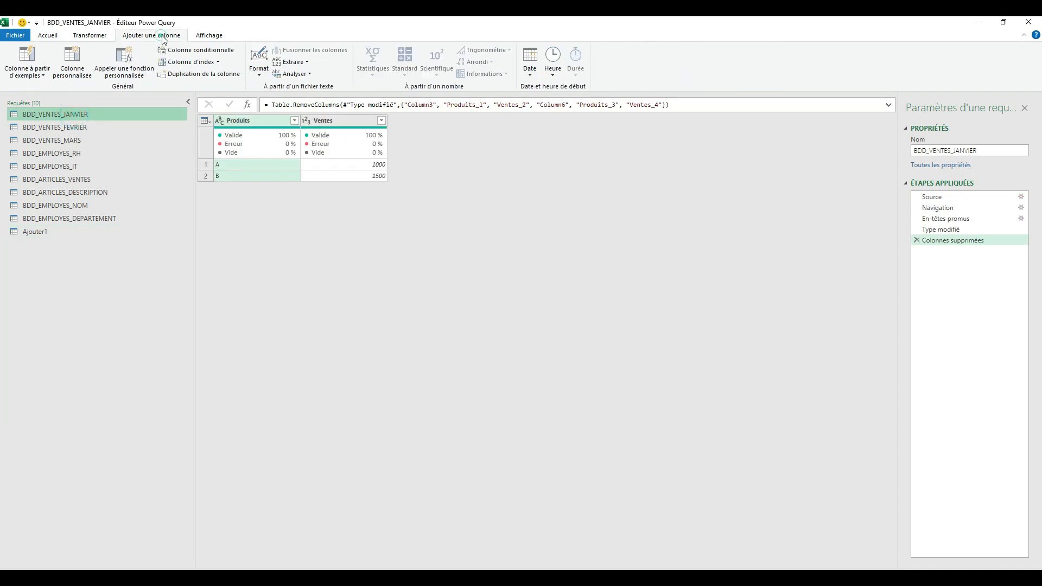
click(75, 59)
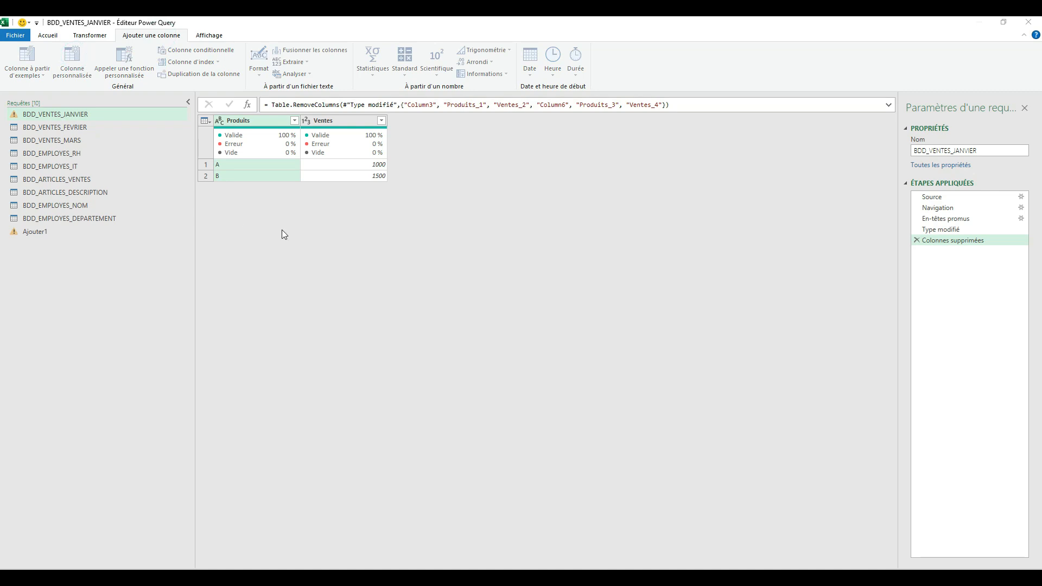
click(406, 283)
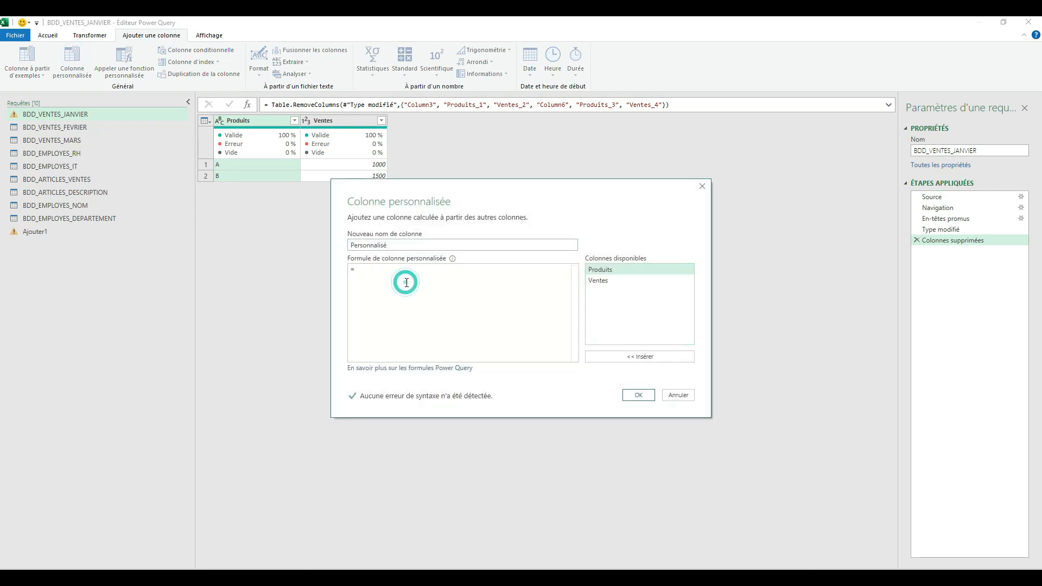
click(401, 288)
key(Caps_Lock)
key(Caps_Lock)
text(Janvier)
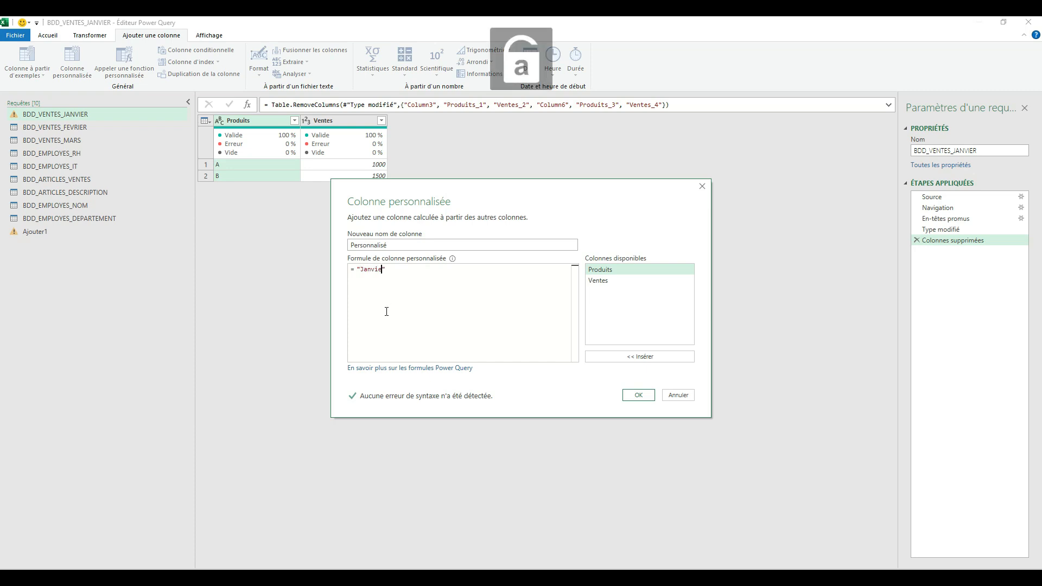
click(638, 395)
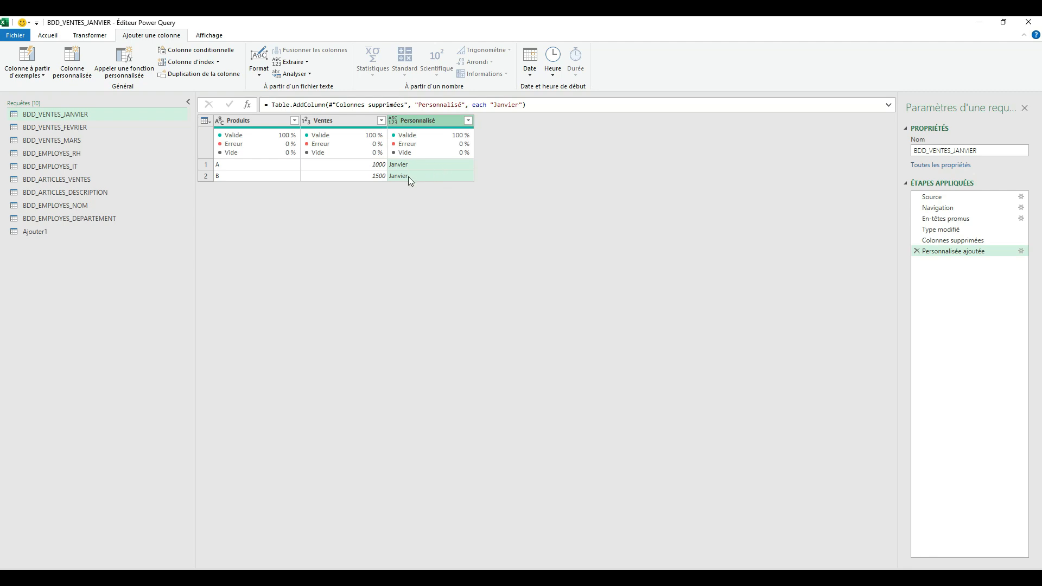
- Add a custom column with the formula = "Février" to the BDD_VENTES_FEVRIER query
click(64, 128)
click(71, 60)
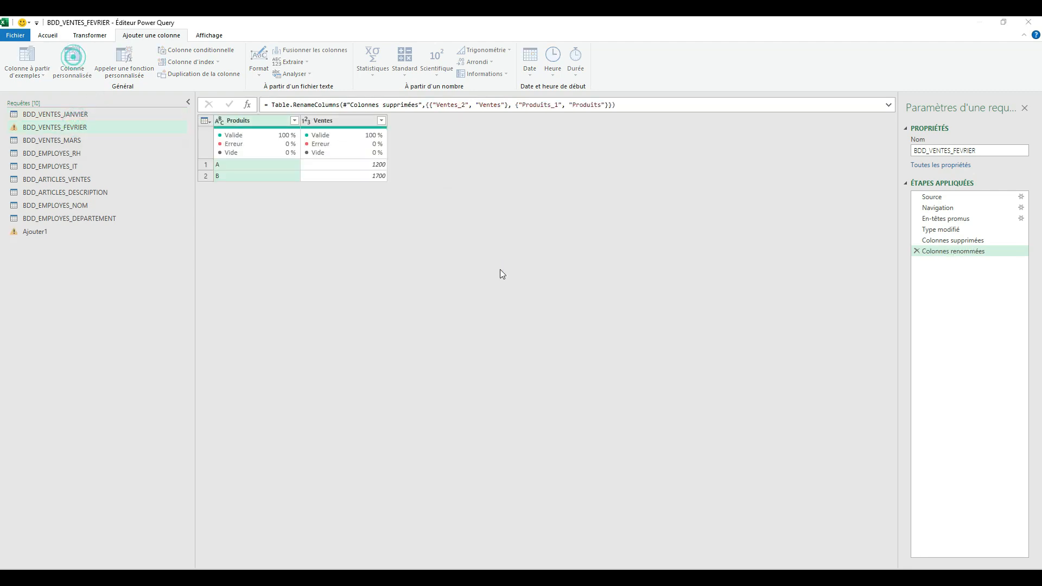
text("Févrie)
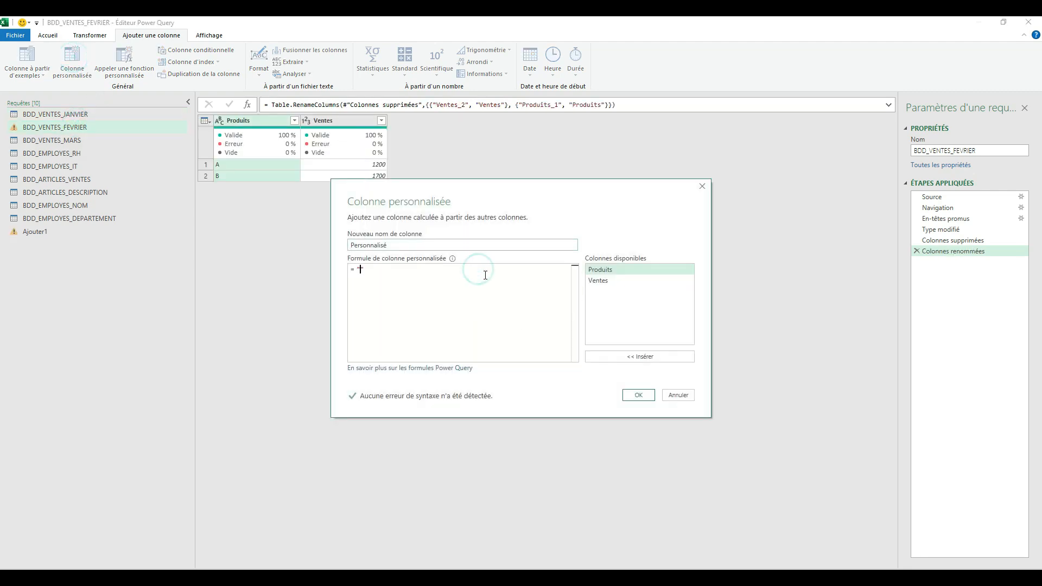
text(r)
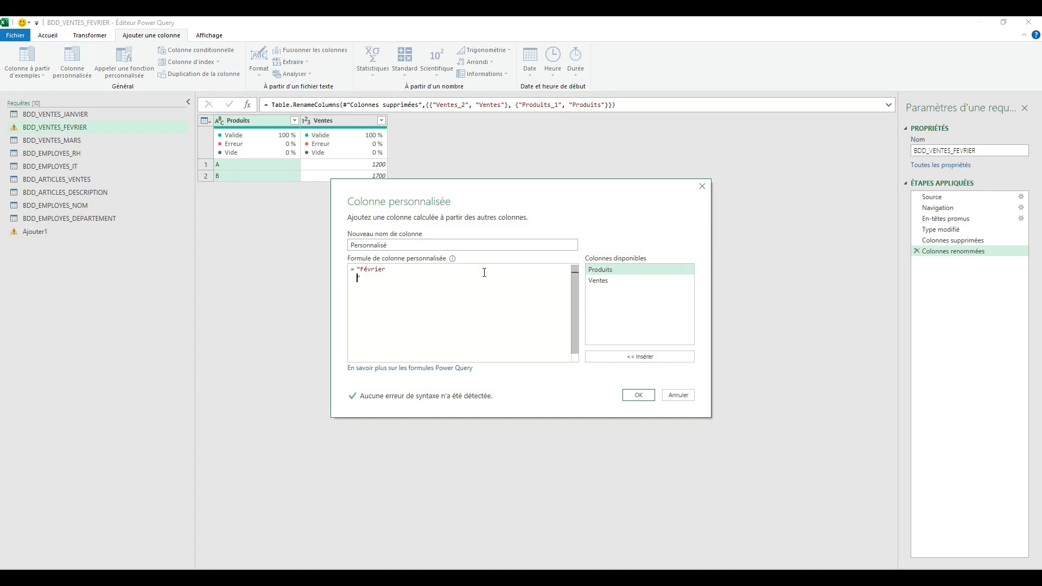
click(638, 395)
- Add a custom column with the formula = "Mars" to the BDD_VENTES_MARS query
click(75, 143)
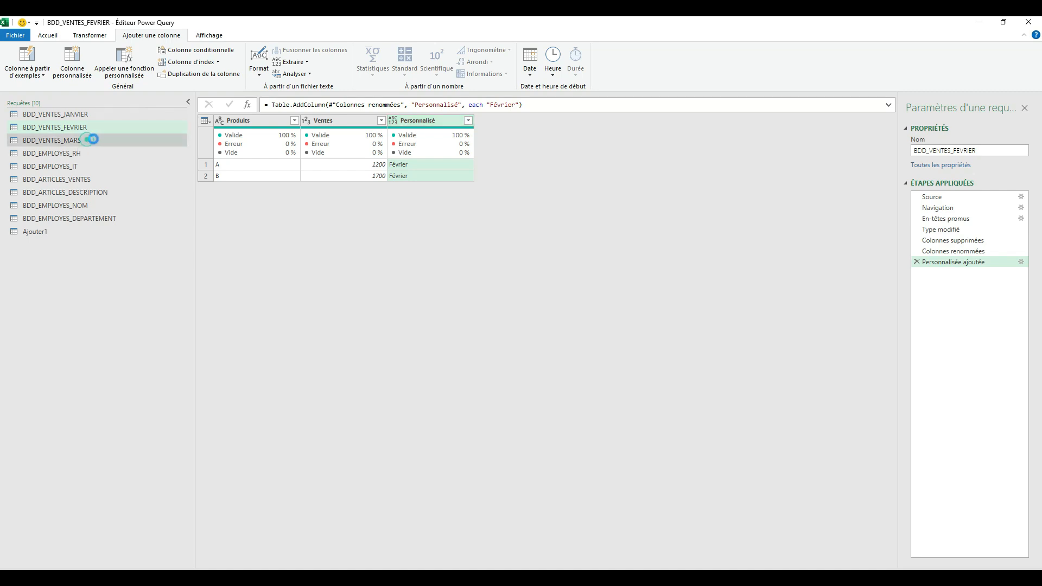
click(72, 60)
click(416, 269)
text("Mars)
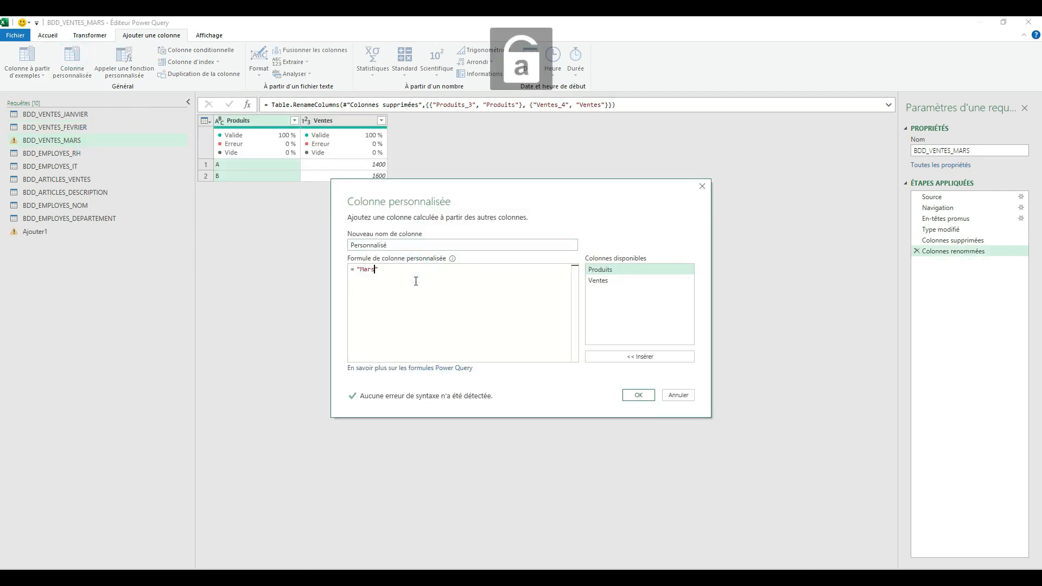
click(638, 395)
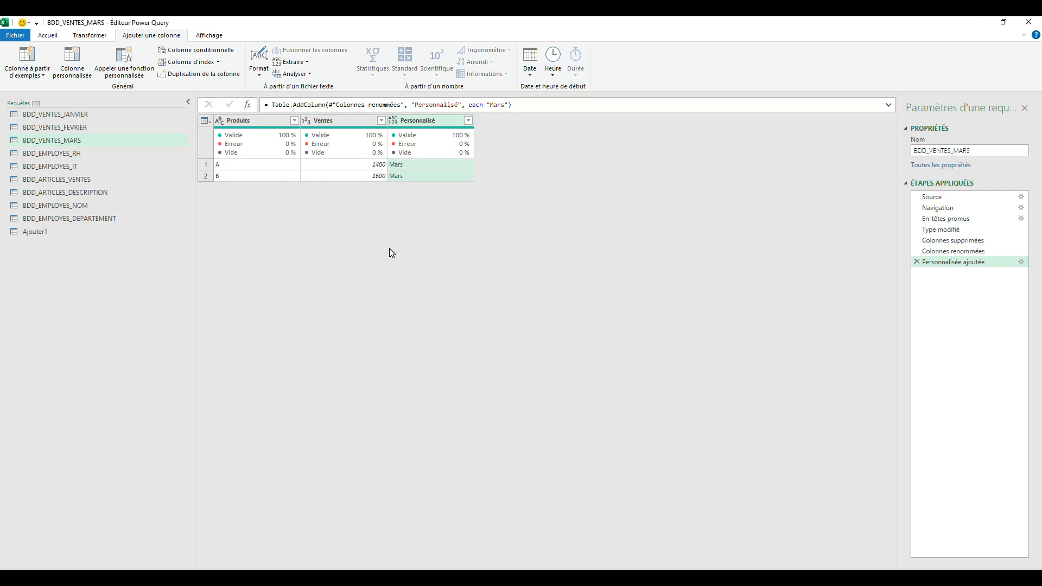
- Examine the custom column's formula and values in BDD_VENTES_MARS, and check the Personnalisé column in the Ajouter1 query
drag(415, 105, 455, 104)
double_click(497, 104)
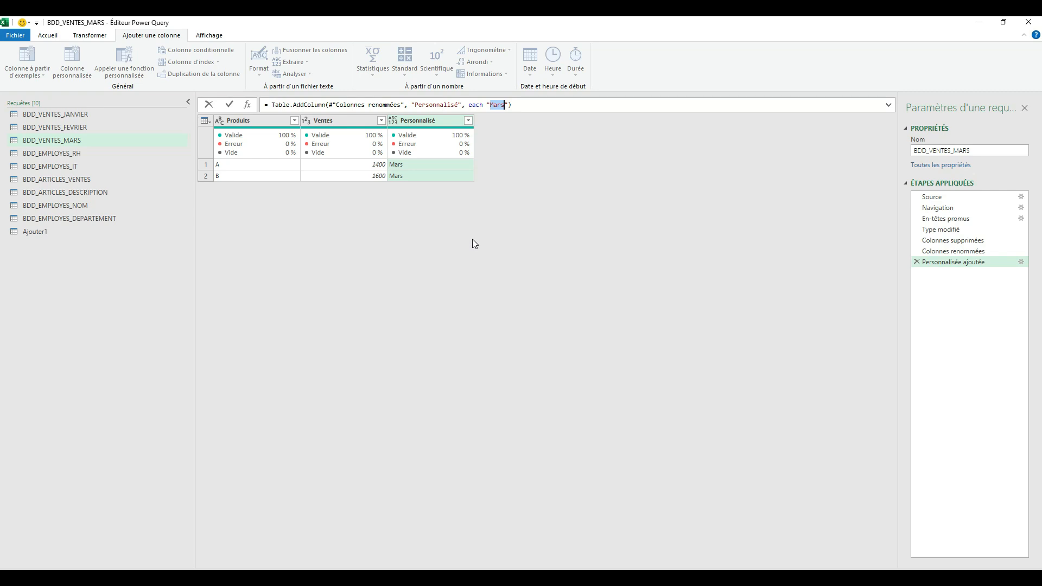
click(454, 165)
click(431, 168)
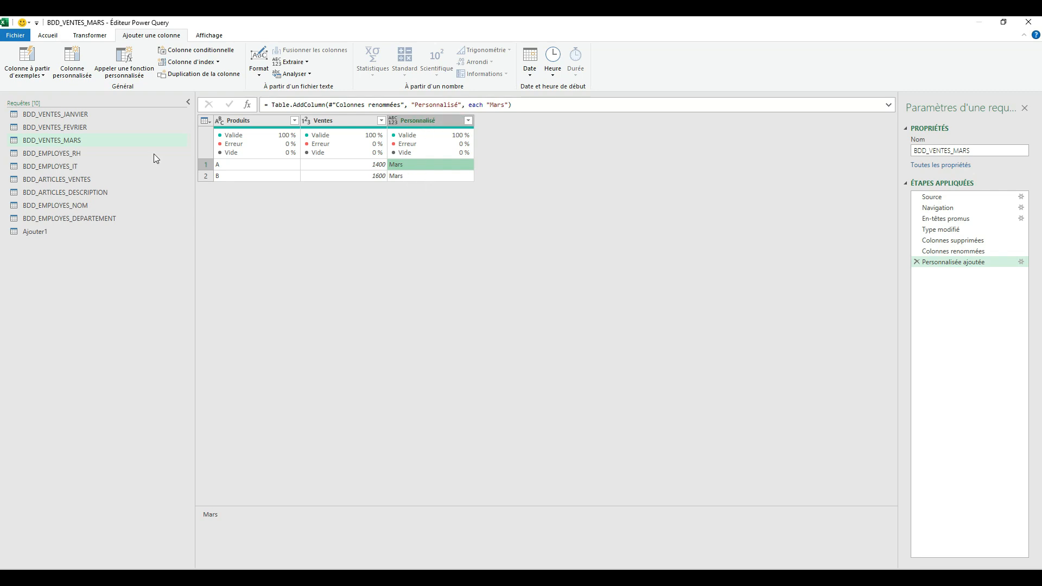
click(83, 234)
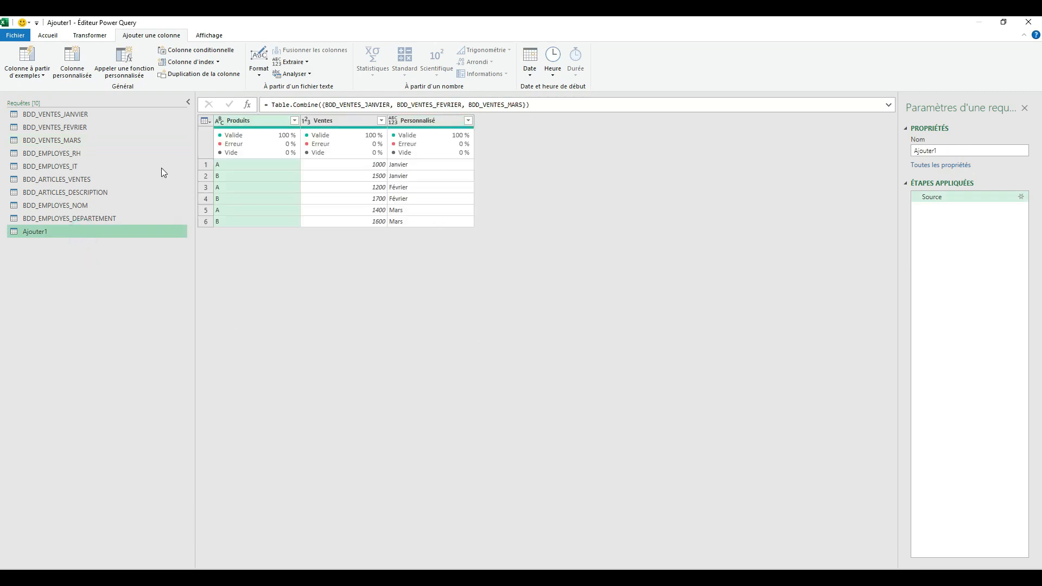
- Rename the custom column to Personnalis in the BDD_VENTES_JANVIER formula and check the effect in the Ajouter1 query
click(100, 119)
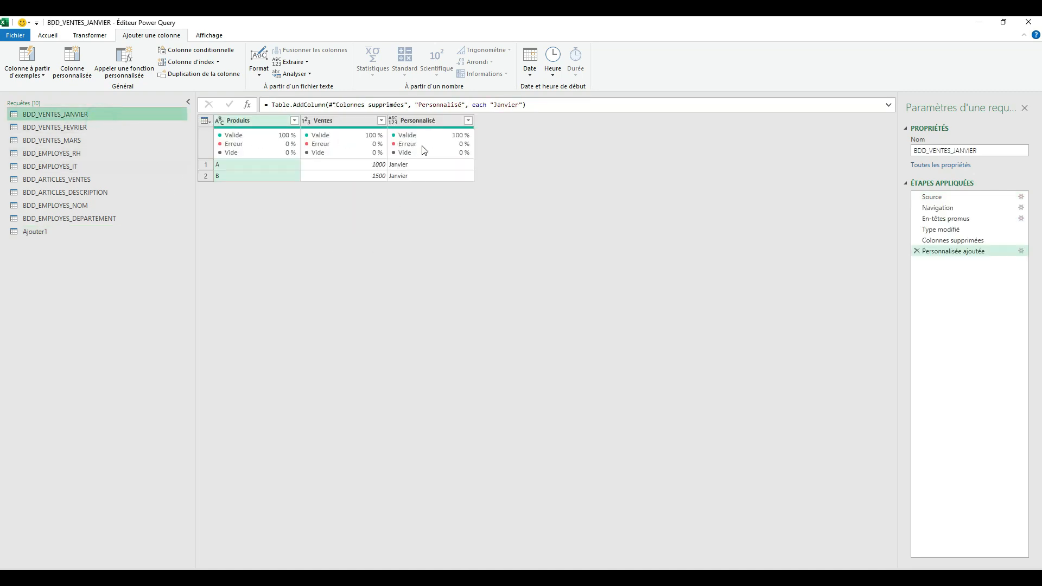
click(460, 105)
key(BackSpace)
click(34, 232)
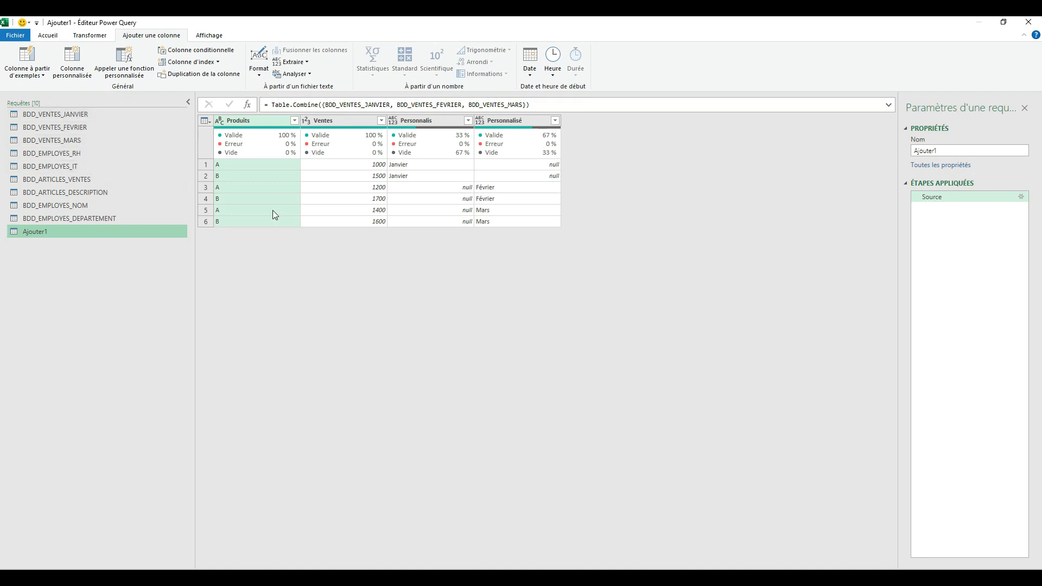
- Rename the January custom column to Personnalise without the accent and compare the month columns in the Ajouter1 query
click(75, 116)
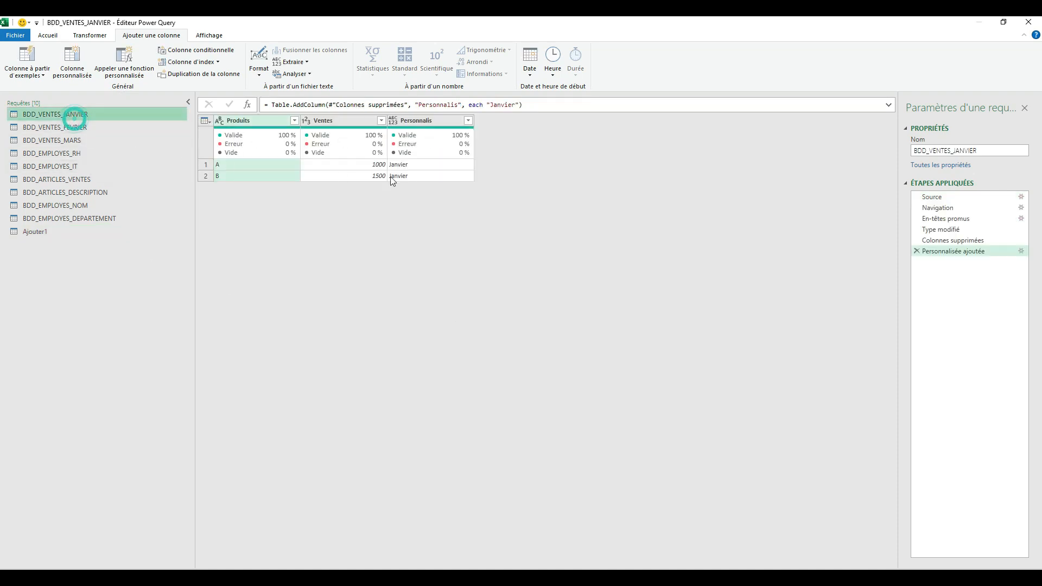
click(460, 104)
text(e)
key(Return)
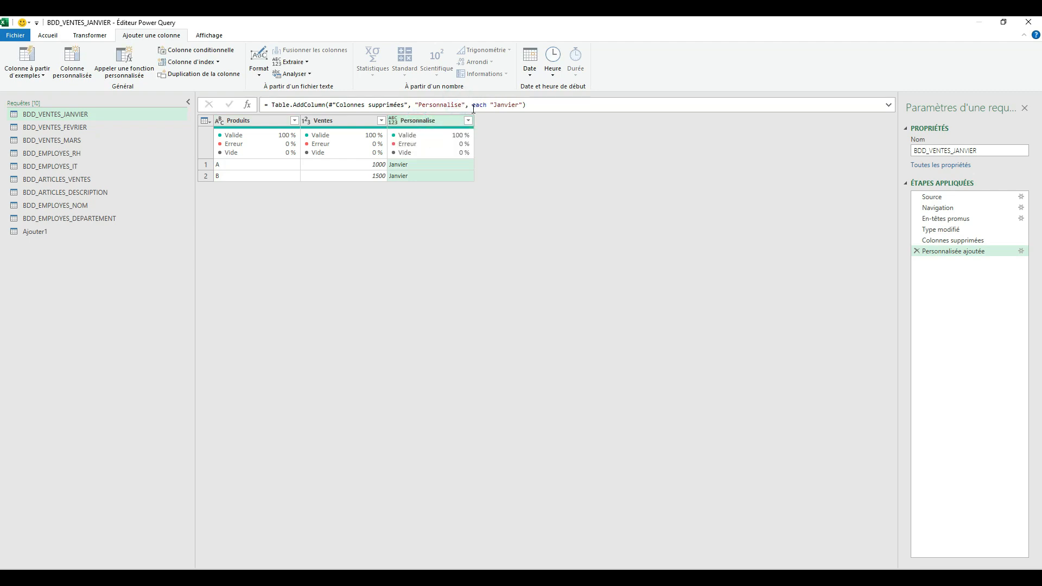
click(114, 236)
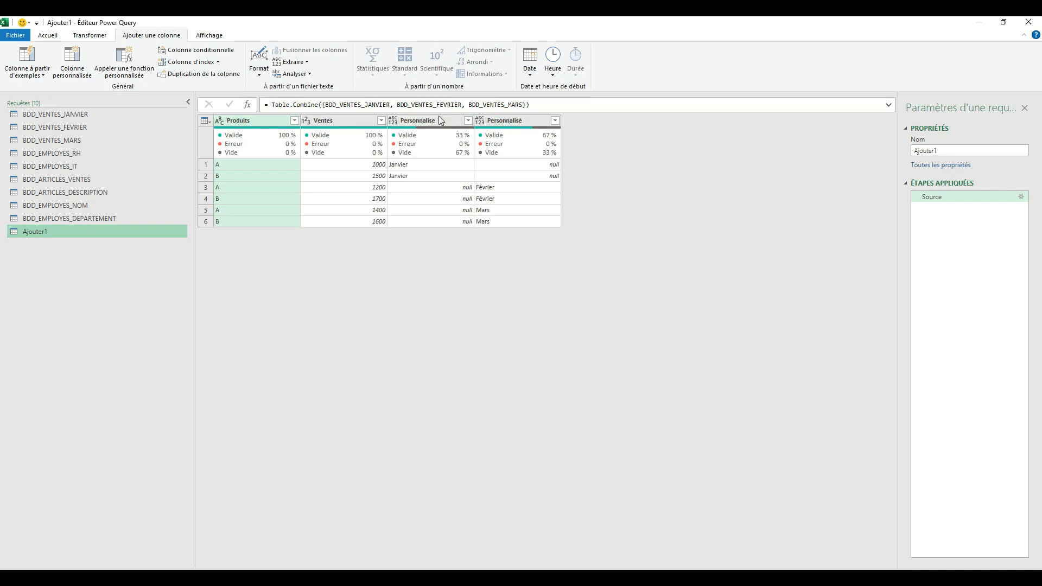
mouse_move(545, 137)
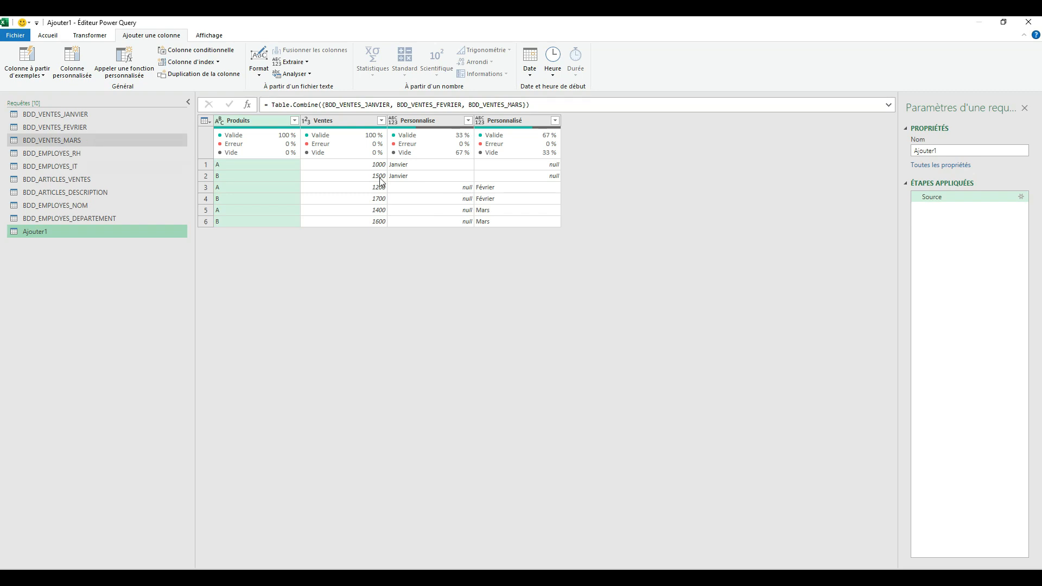
- Restore the January custom column's name to Personnalisé in its formula and recheck the Ajouter1 query
click(69, 109)
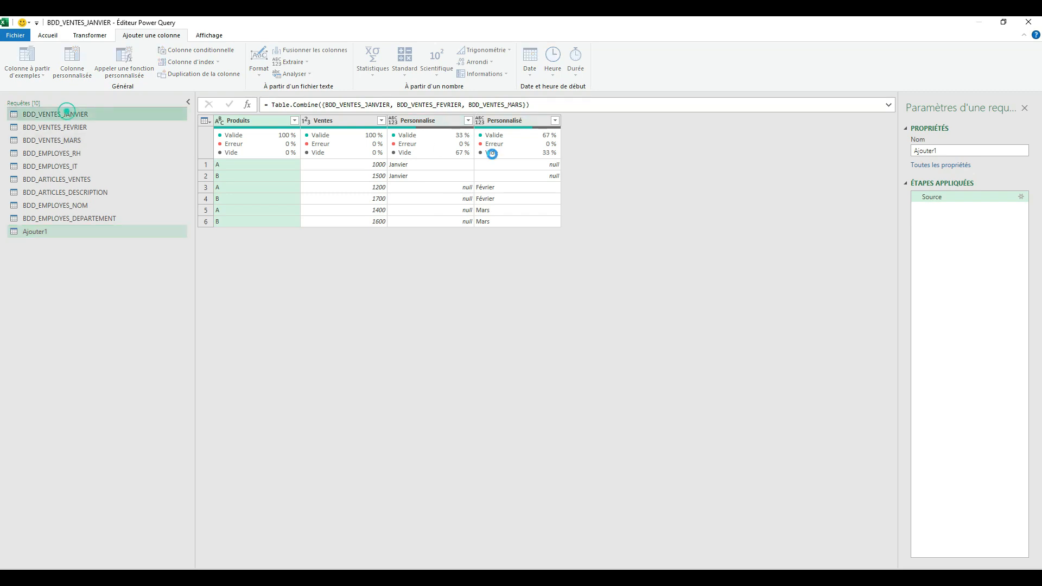
click(459, 107)
key(BackSpace)
text(é)
key(Return)
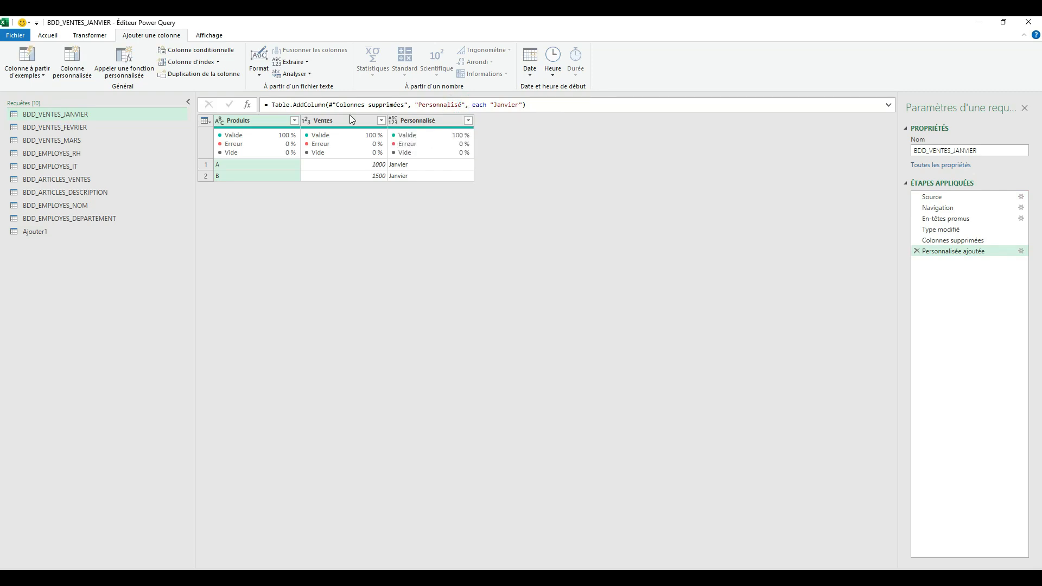
click(87, 231)
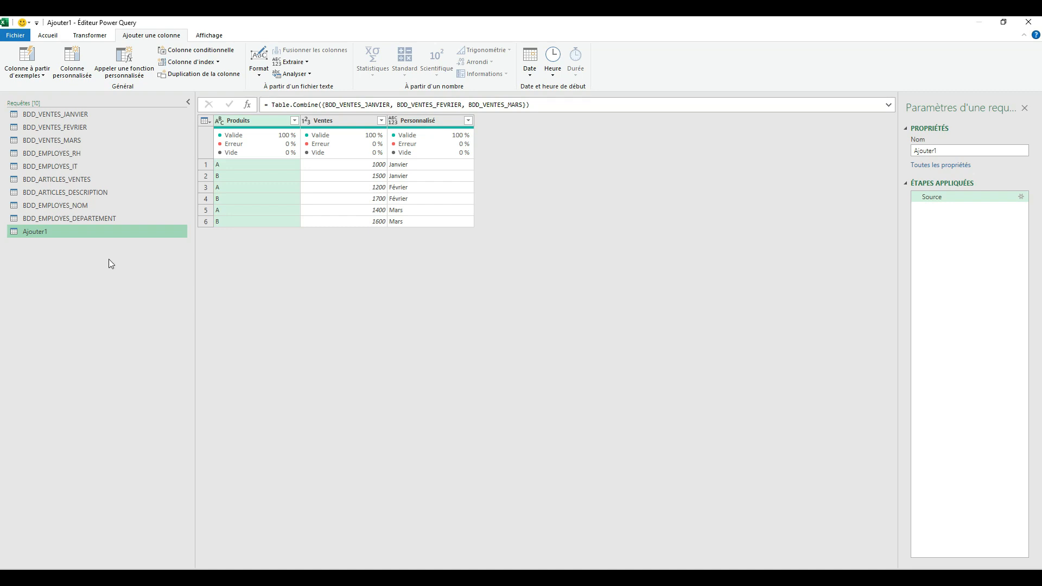
- Append the BDD_EMPLOYES_RH and BDD_EMPLOYES_IT queries as a new query, using the option for at least three tables
click(79, 152)
click(76, 166)
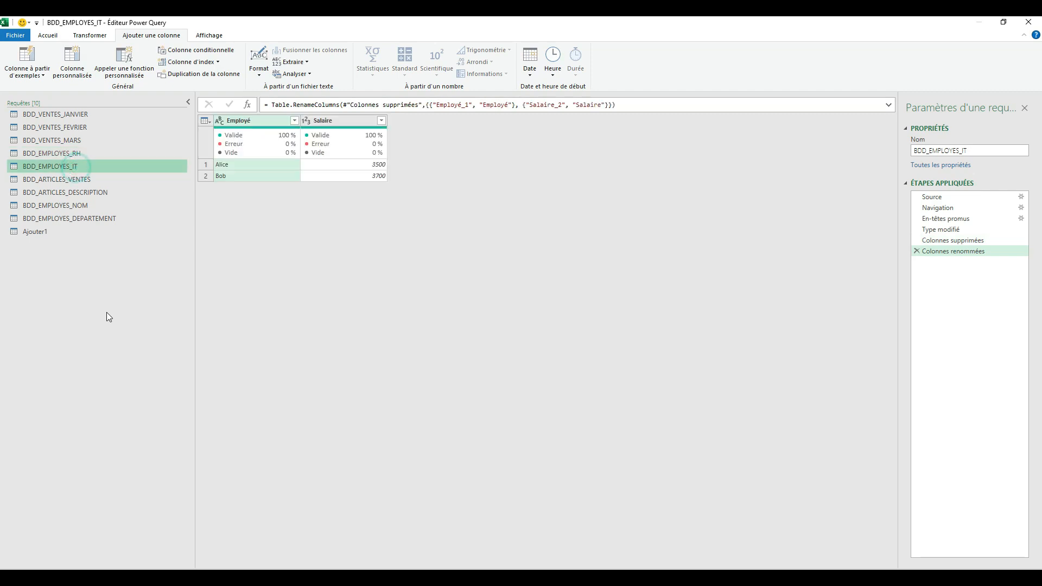
right_click(66, 256)
mouse_move(121, 281)
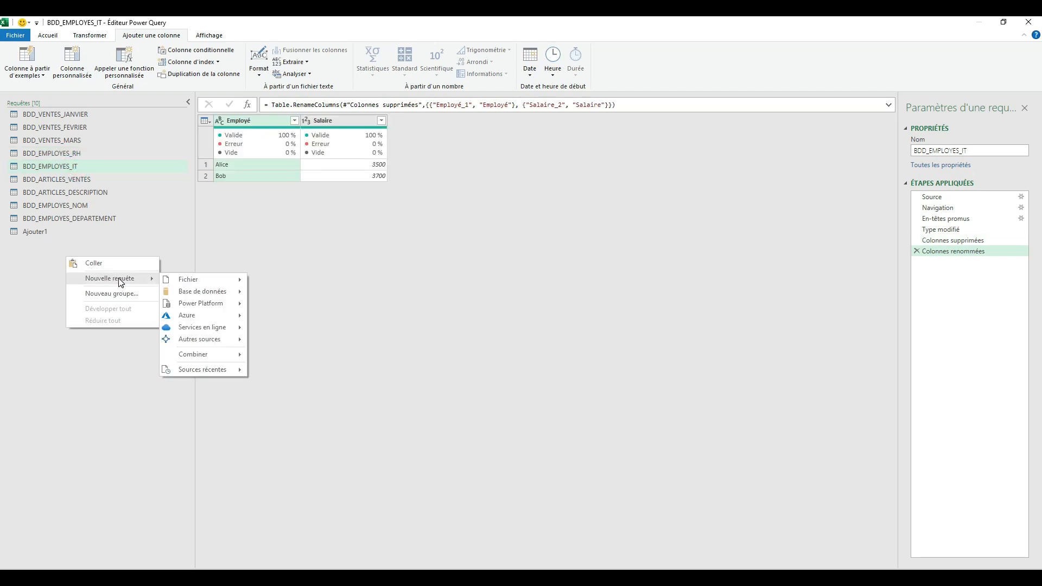
mouse_move(197, 357)
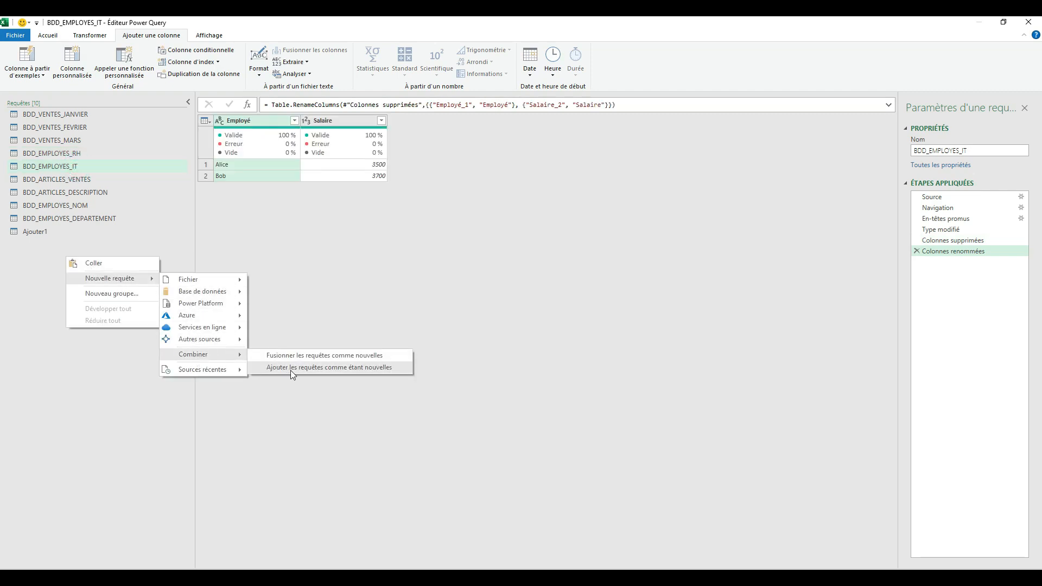
click(300, 367)
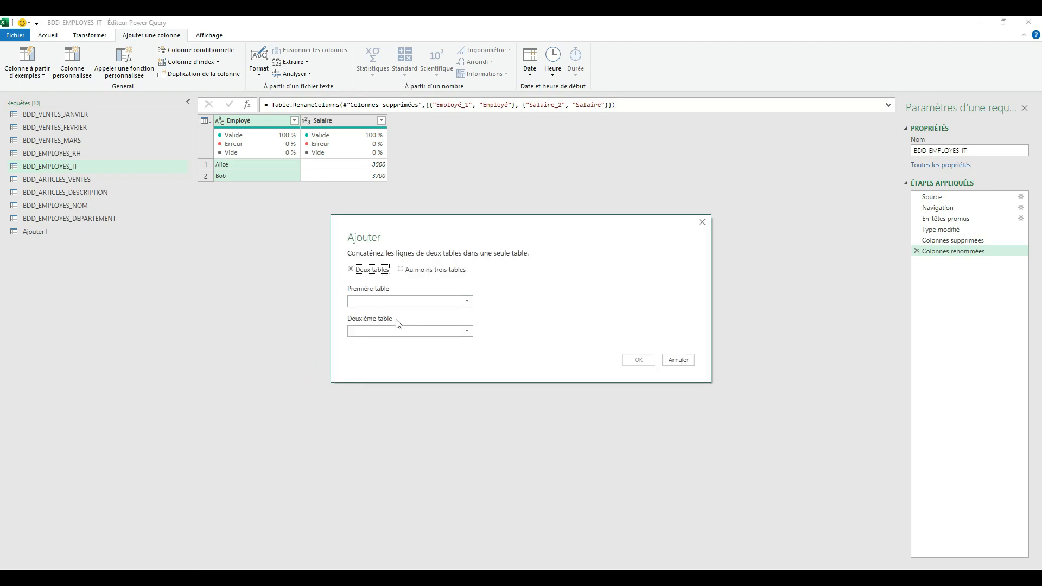
click(432, 270)
click(396, 336)
ctrl+click(402, 348)
click(510, 345)
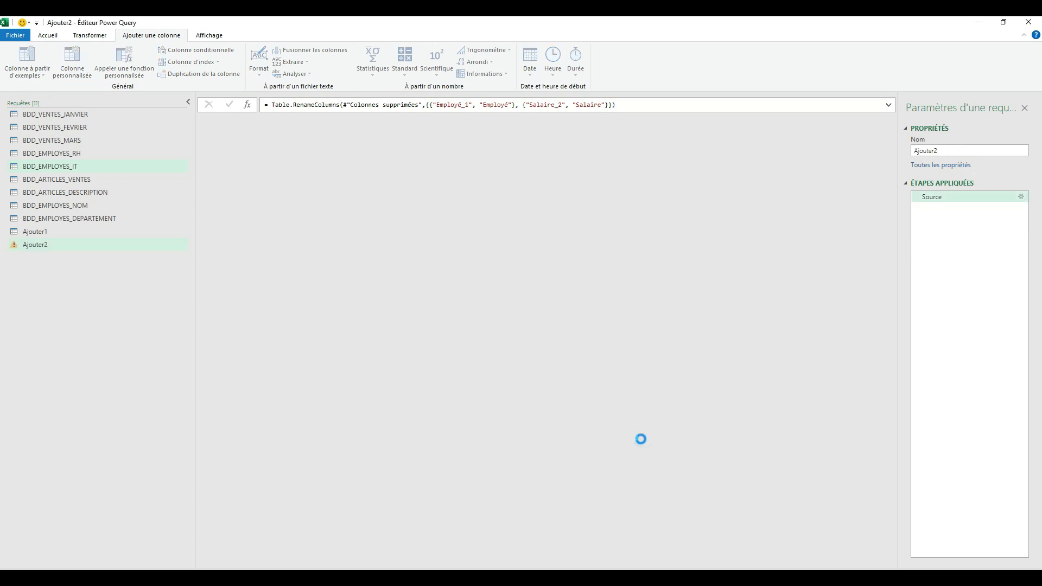
- Append the BDD_EMPLOYES_RH and BDD_EMPLOYES_IT queries as a new query, using the two-table option
right_click(82, 288)
mouse_move(122, 310)
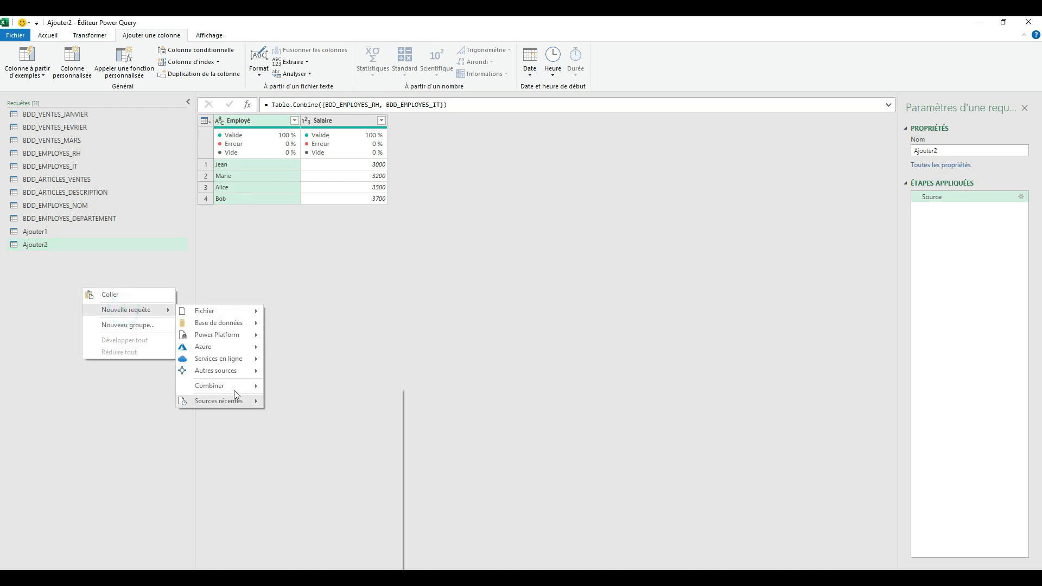
click(337, 407)
right_click(179, 337)
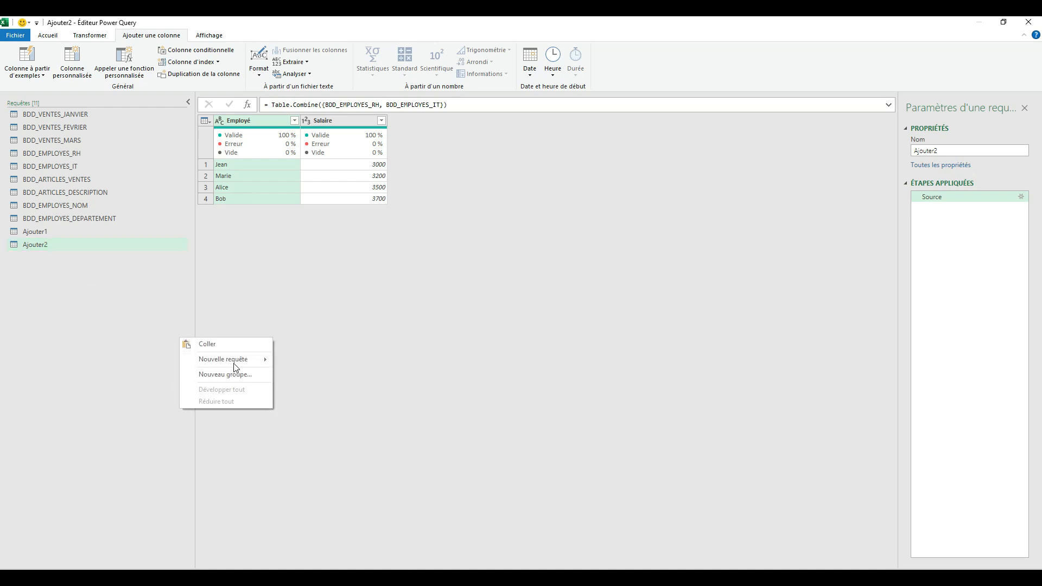
mouse_move(234, 359)
mouse_move(302, 432)
click(398, 450)
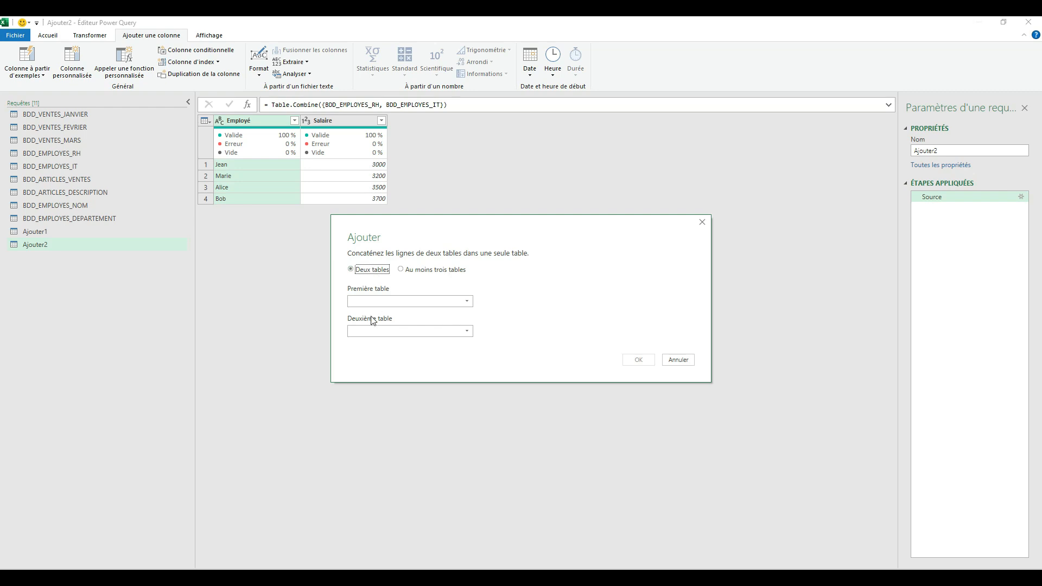
click(409, 301)
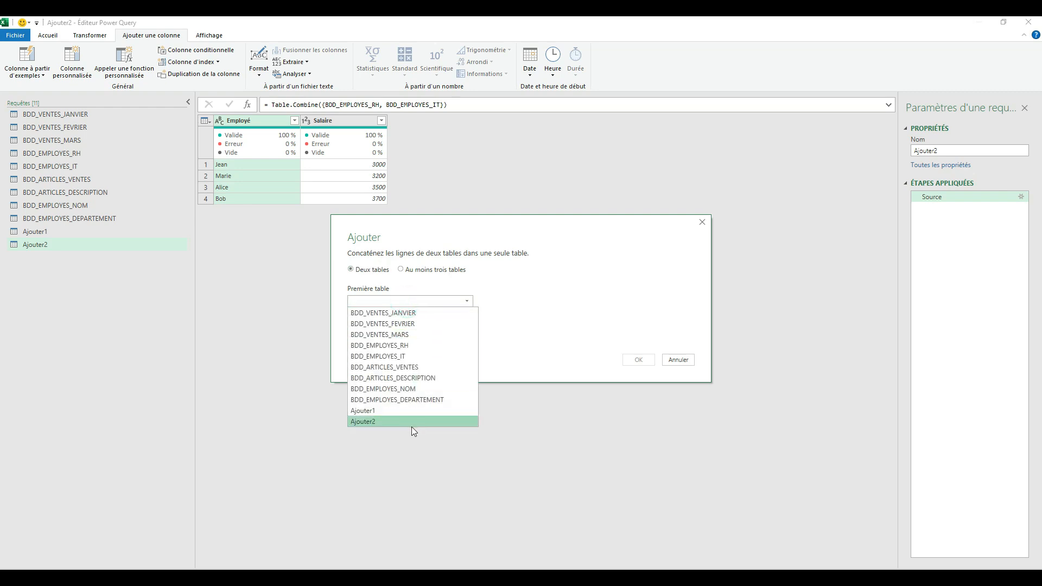
click(409, 350)
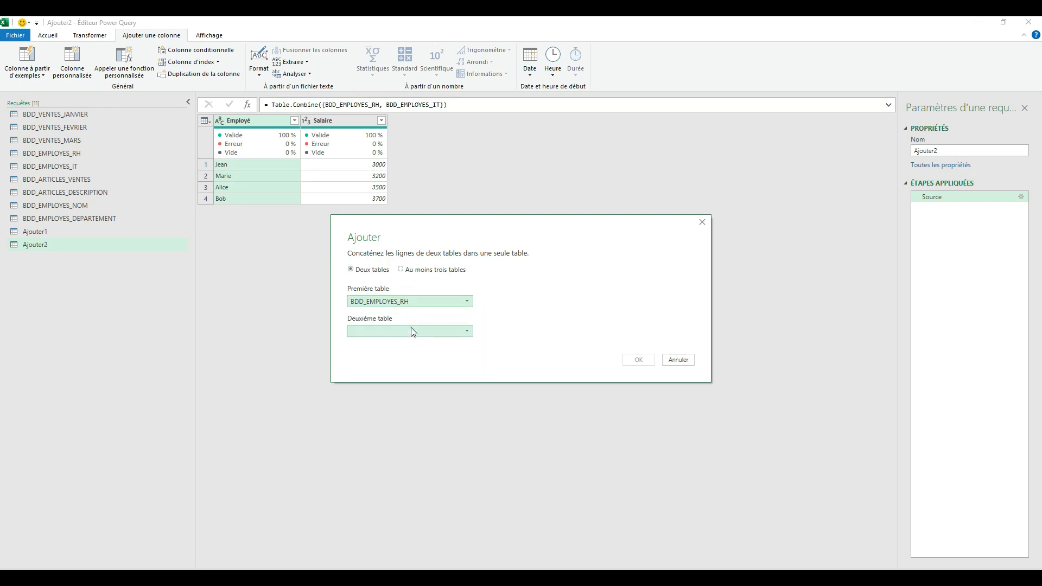
click(411, 328)
click(426, 388)
click(639, 360)
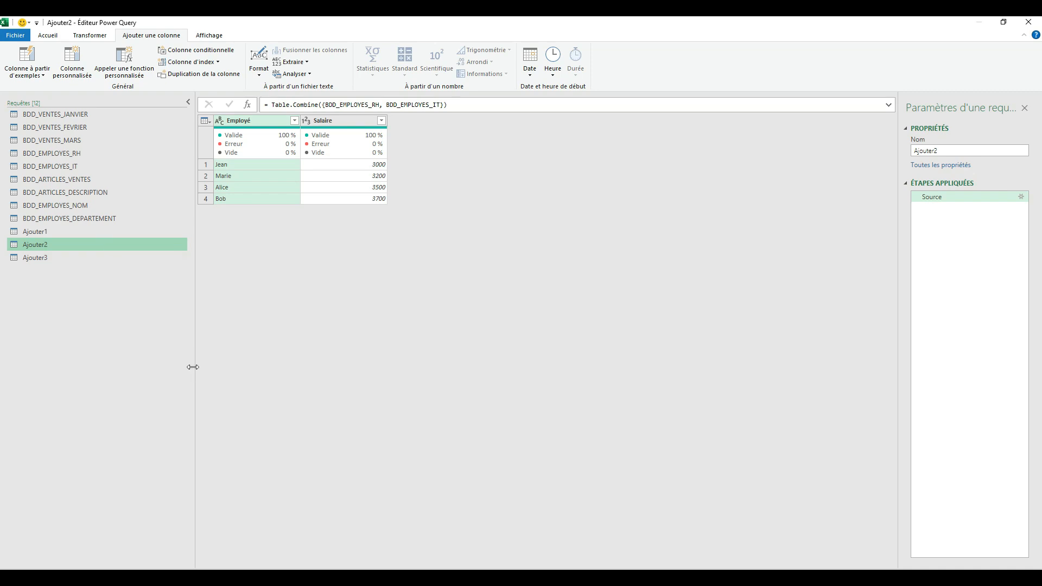
- Compare the RH and IT employee queries with Ajouter2, and examine the columns of BDD_ARTICLES_VENTES and BDD_ARTICLES_DESCRIPTION
click(87, 154)
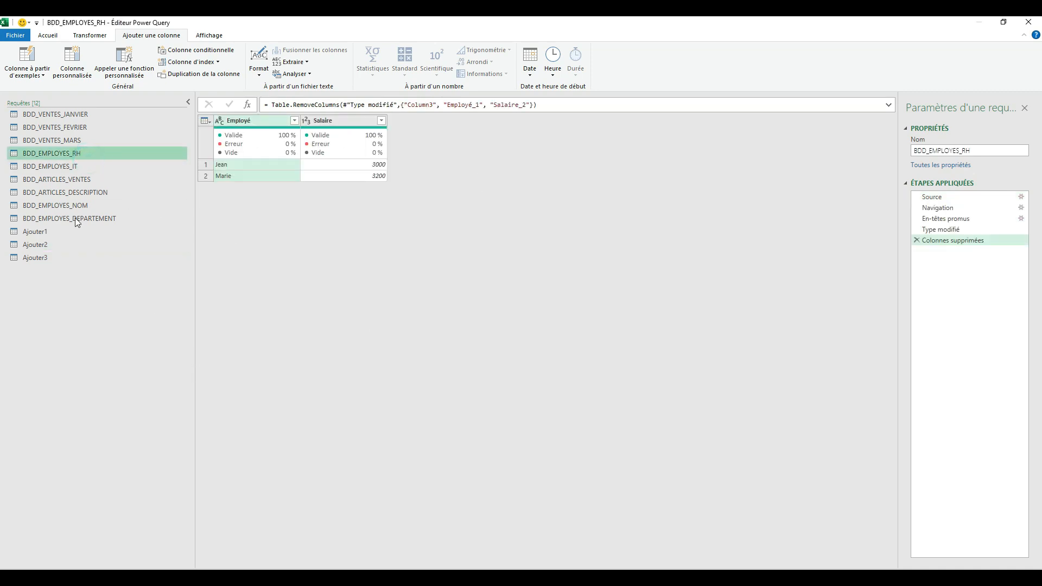
click(71, 166)
click(23, 247)
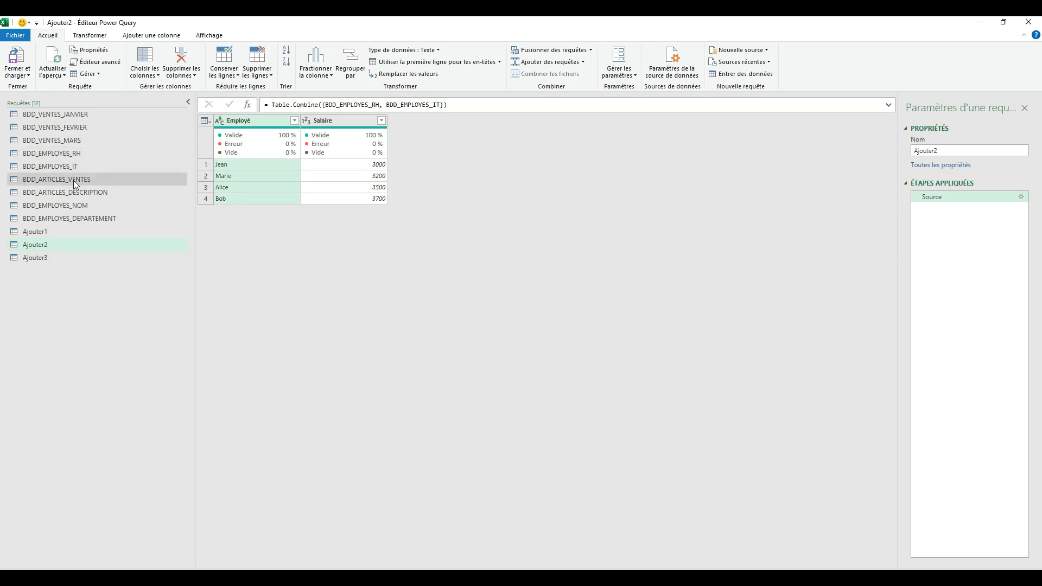
click(87, 180)
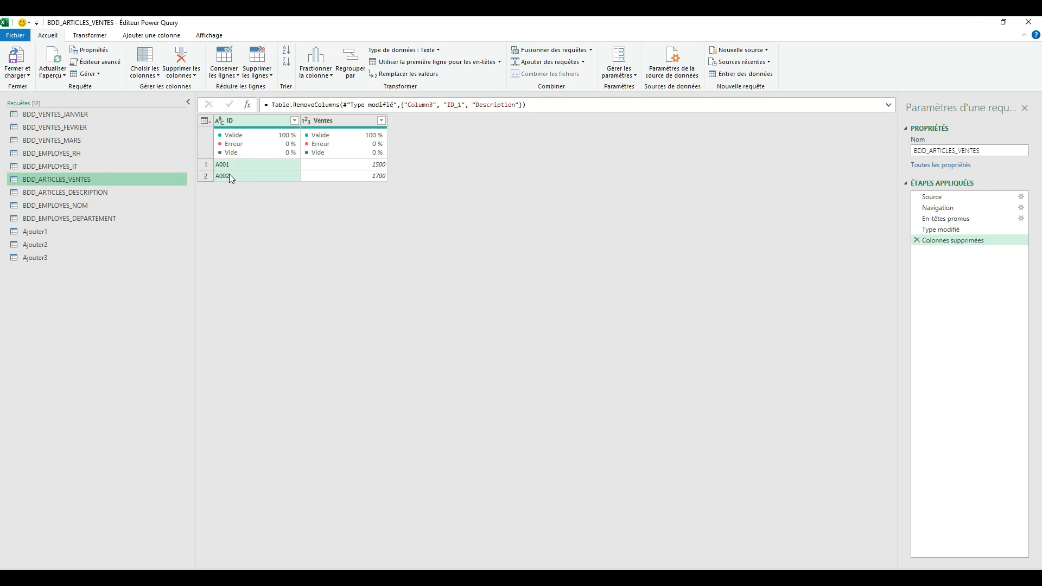
mouse_move(218, 153)
click(81, 189)
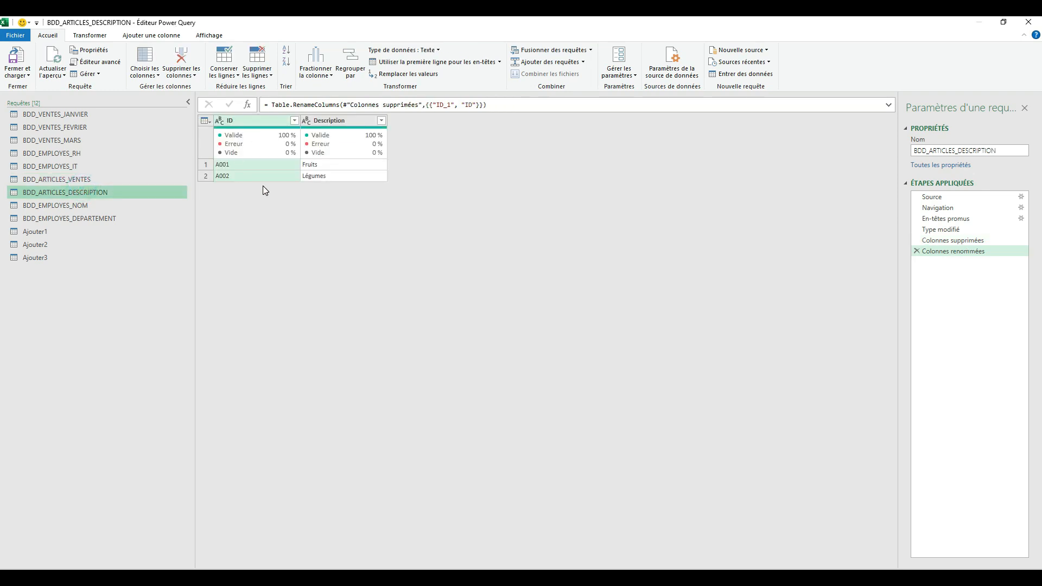
click(105, 178)
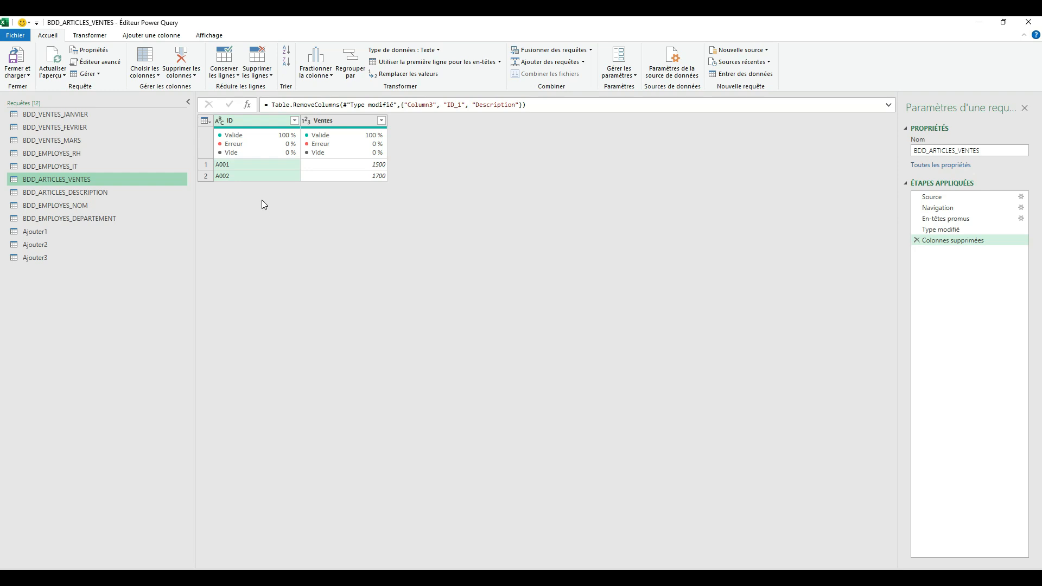
- Start a merge within the BDD_ARTICLES_VENTES query and choose BDD_ARTICLES_DESCRIPTION as the second table
right_click(68, 295)
mouse_move(156, 316)
mouse_move(225, 394)
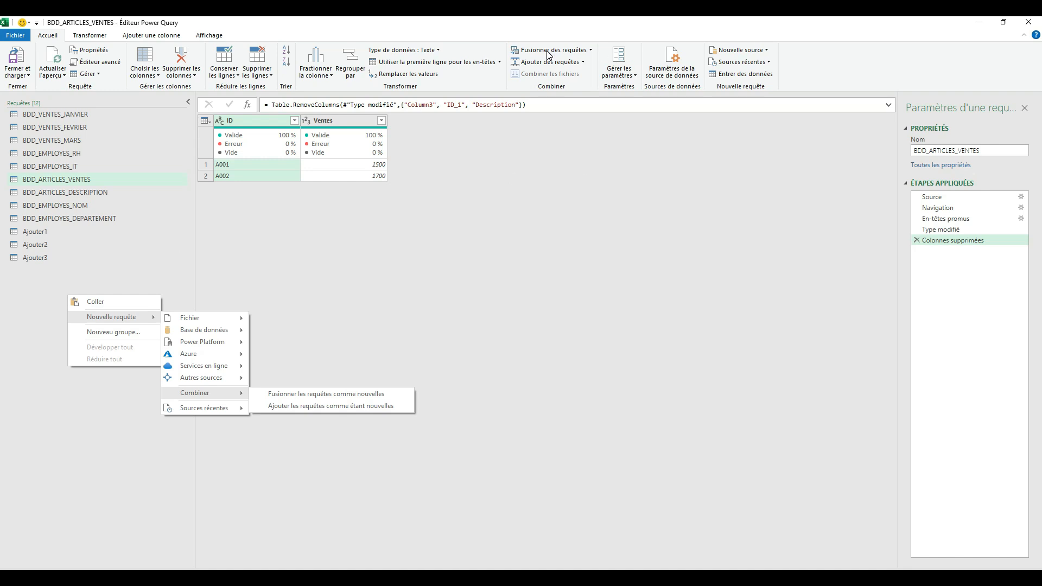
click(94, 182)
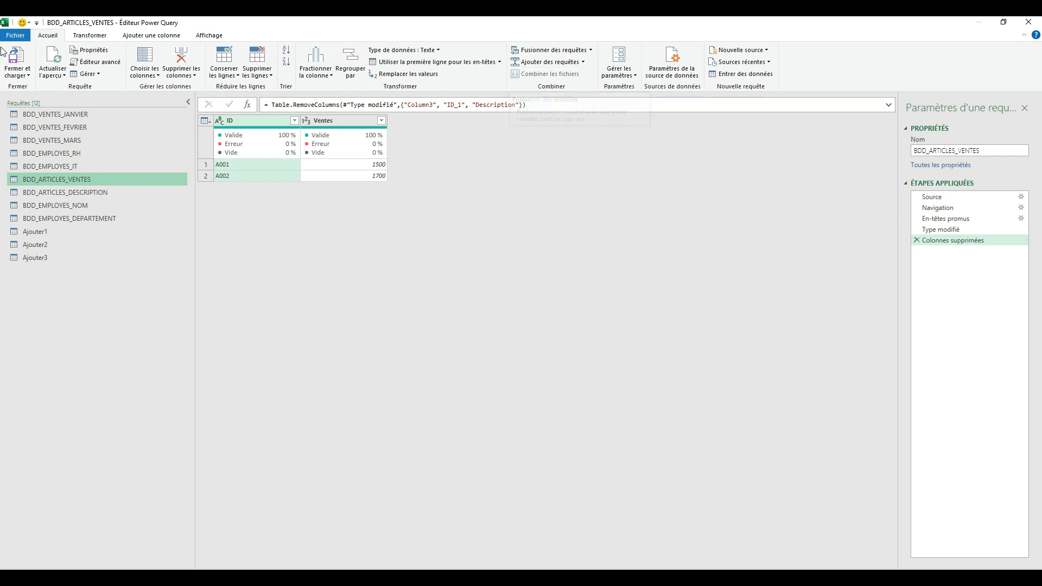
click(551, 53)
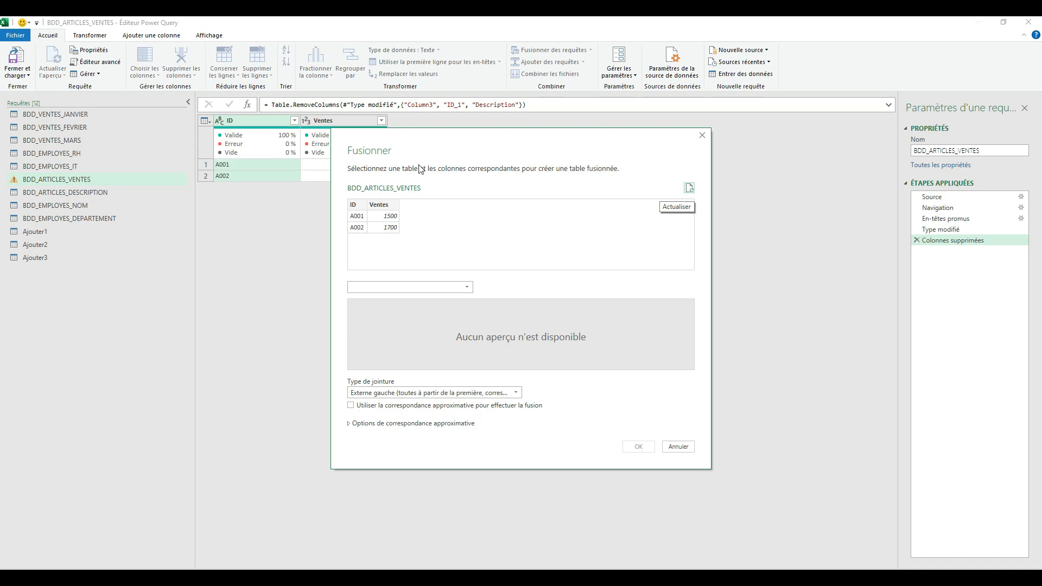
drag(458, 148, 554, 168)
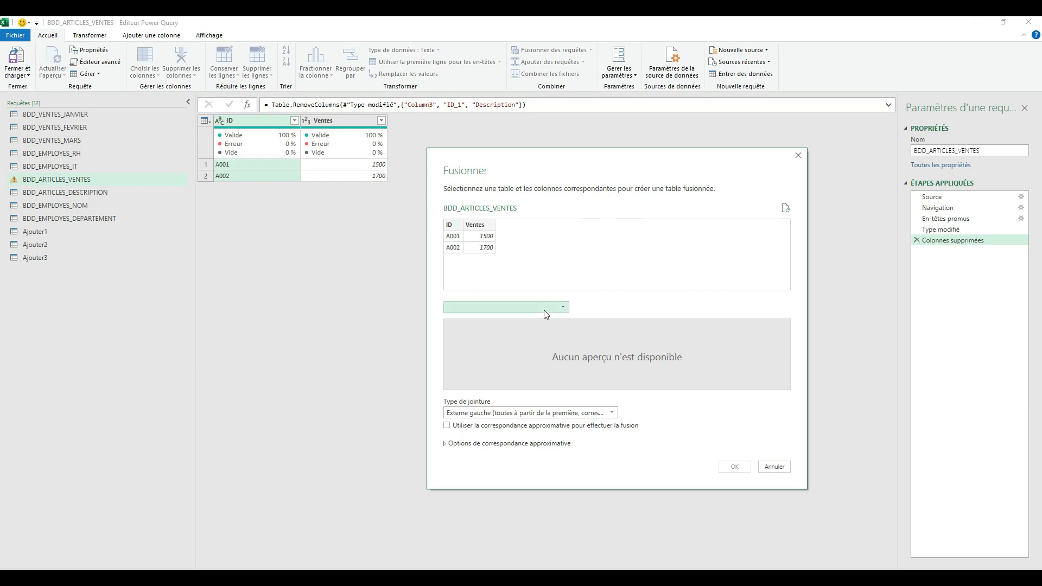
click(527, 308)
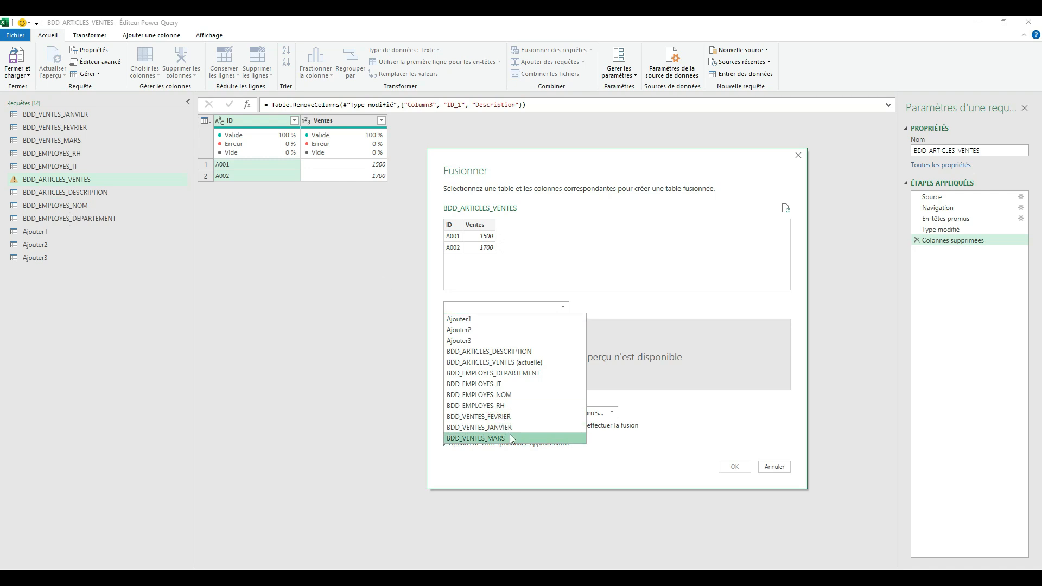
click(488, 353)
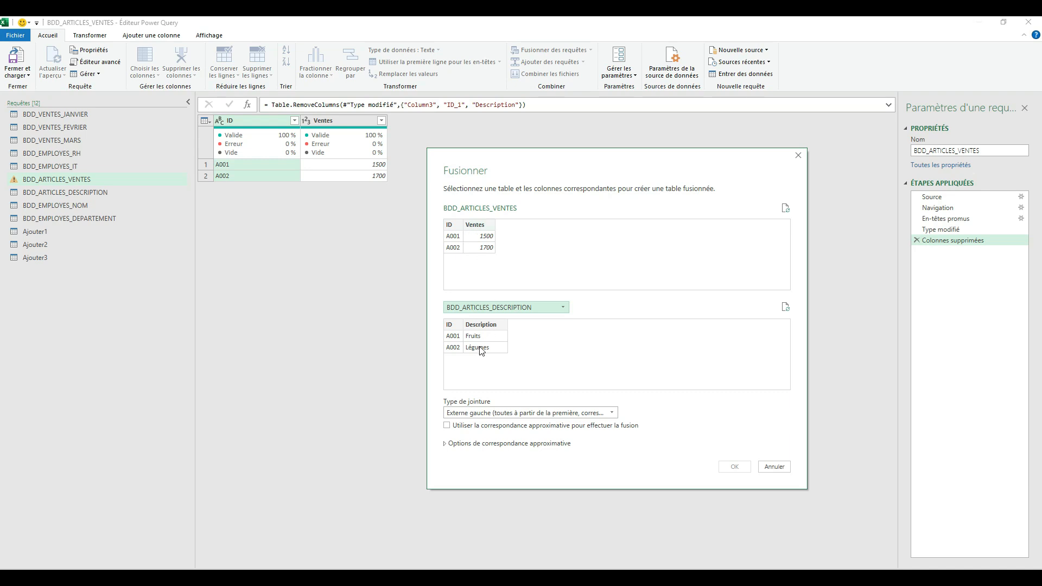
- Match both article tables on their ID columns and complete the merge with a left outer join, without fuzzy matching
click(451, 225)
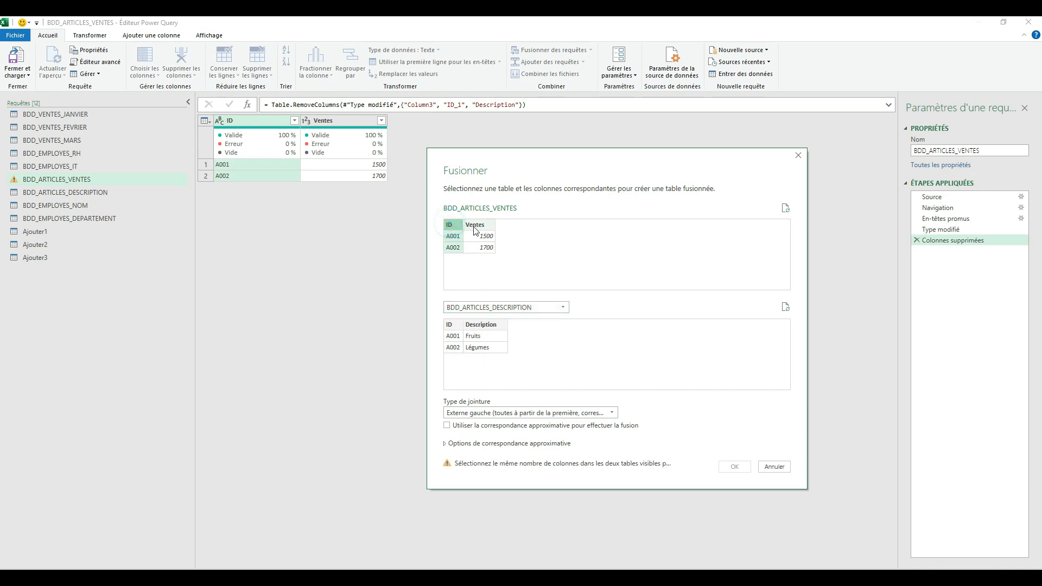
click(478, 227)
click(451, 228)
click(453, 324)
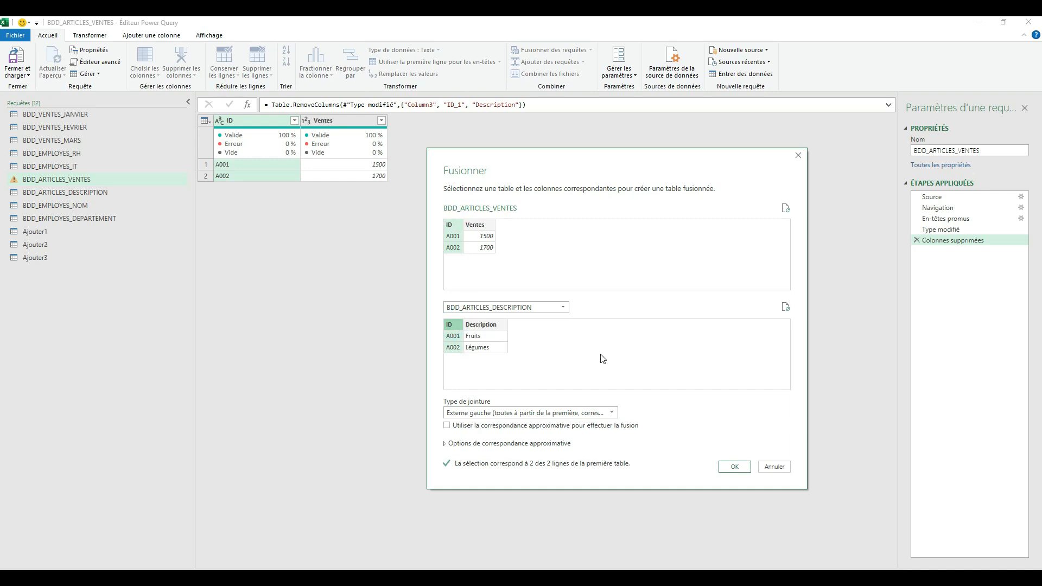
click(615, 413)
click(705, 423)
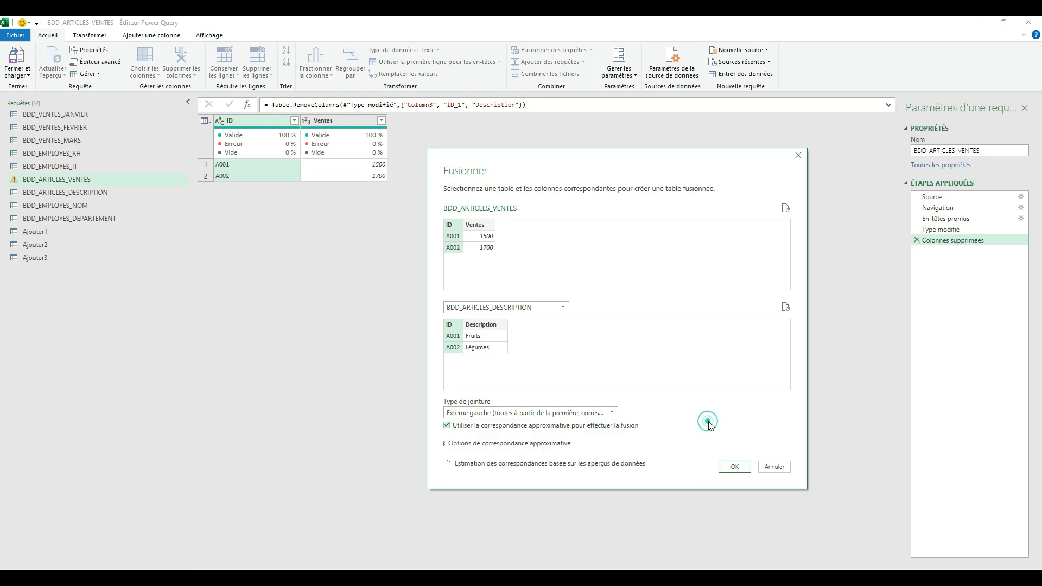
click(615, 427)
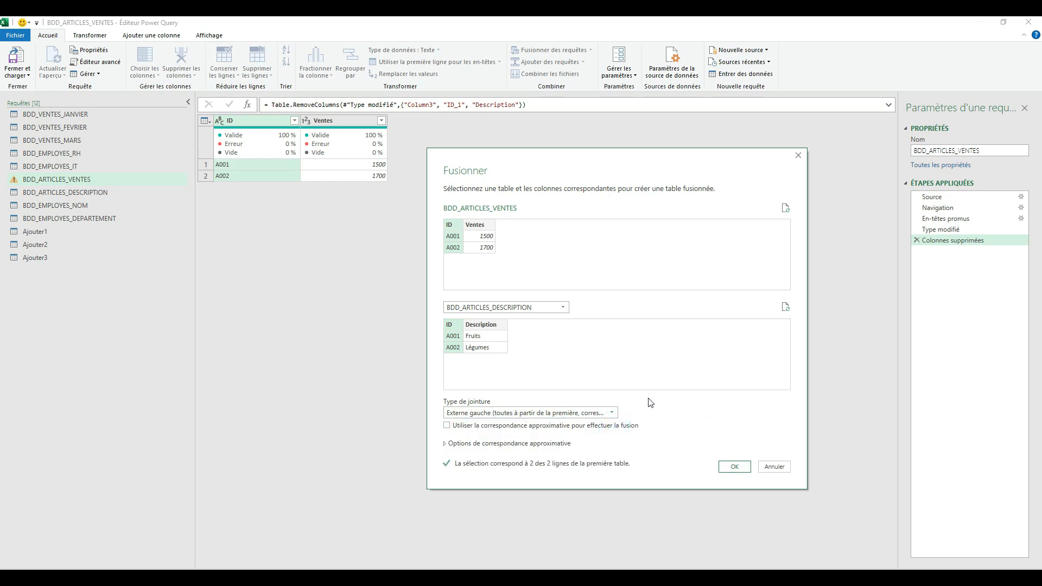
click(612, 413)
click(761, 429)
click(747, 467)
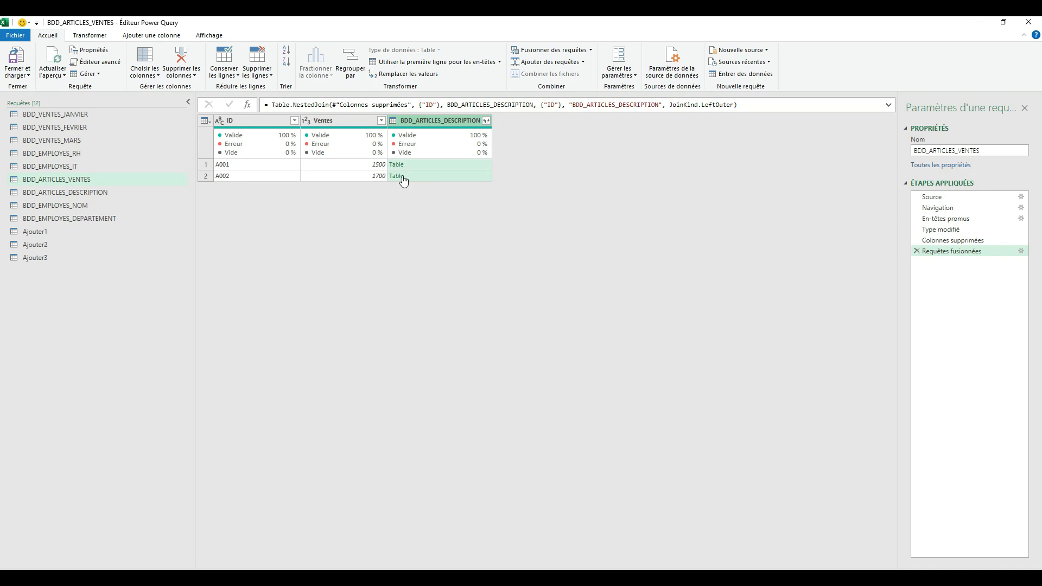
- Inspect the individual Ventes values and the nested table in the first row of the merged BDD_ARTICLES_DESCRIPTION column
click(344, 165)
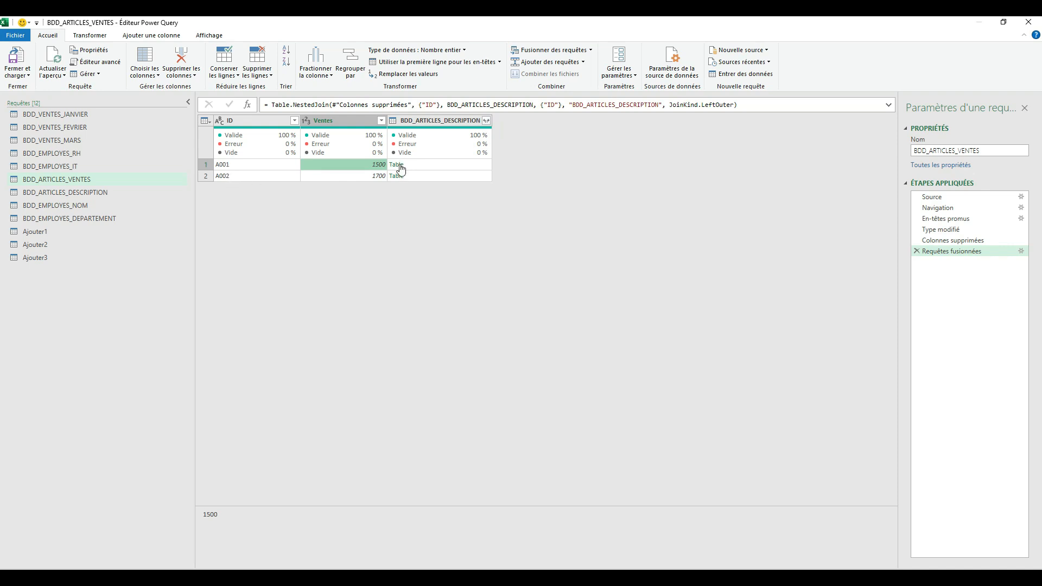
click(338, 175)
click(324, 163)
click(273, 175)
click(354, 164)
double_click(209, 514)
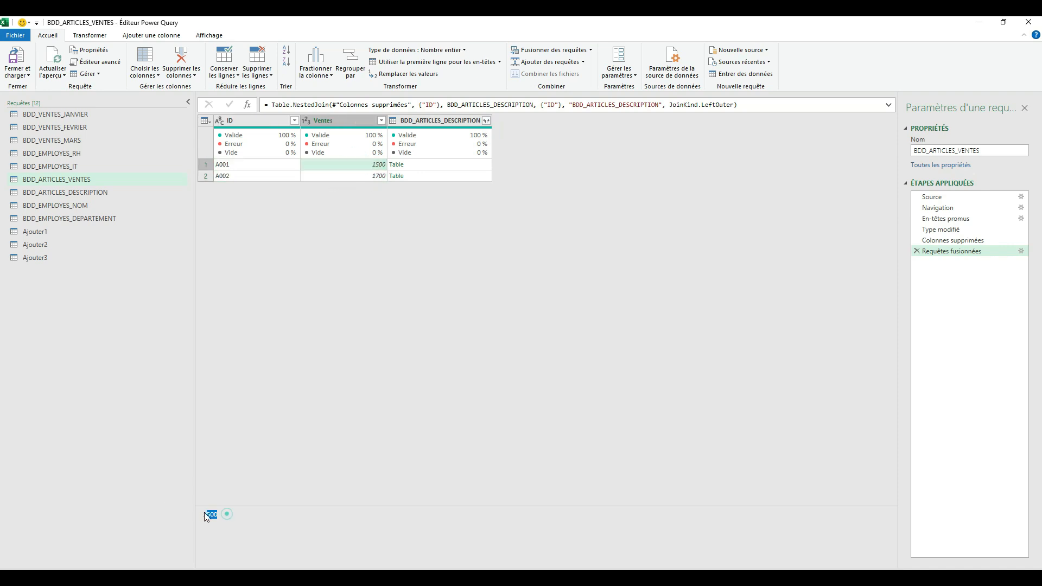
click(353, 175)
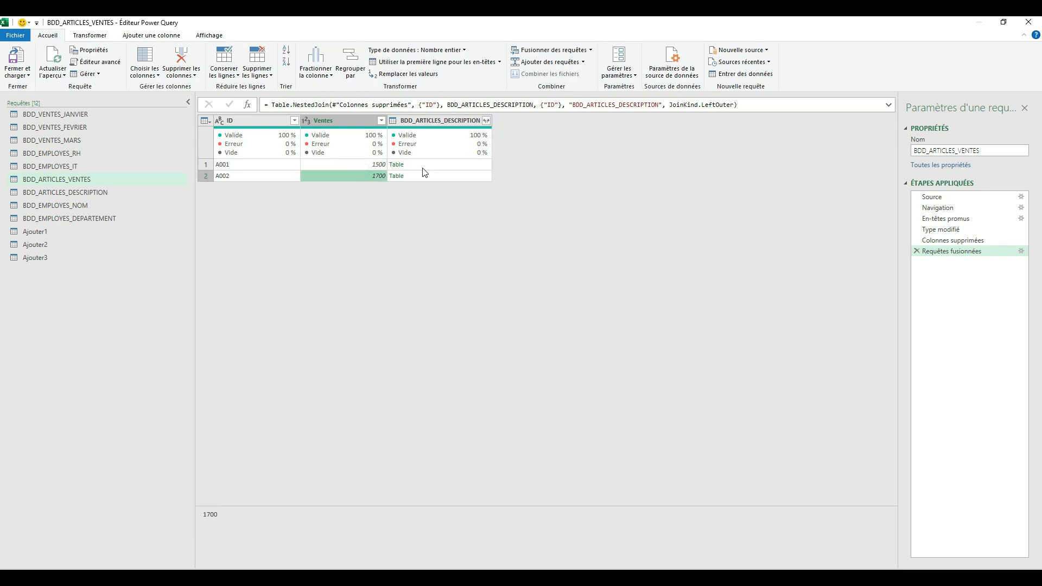
click(440, 164)
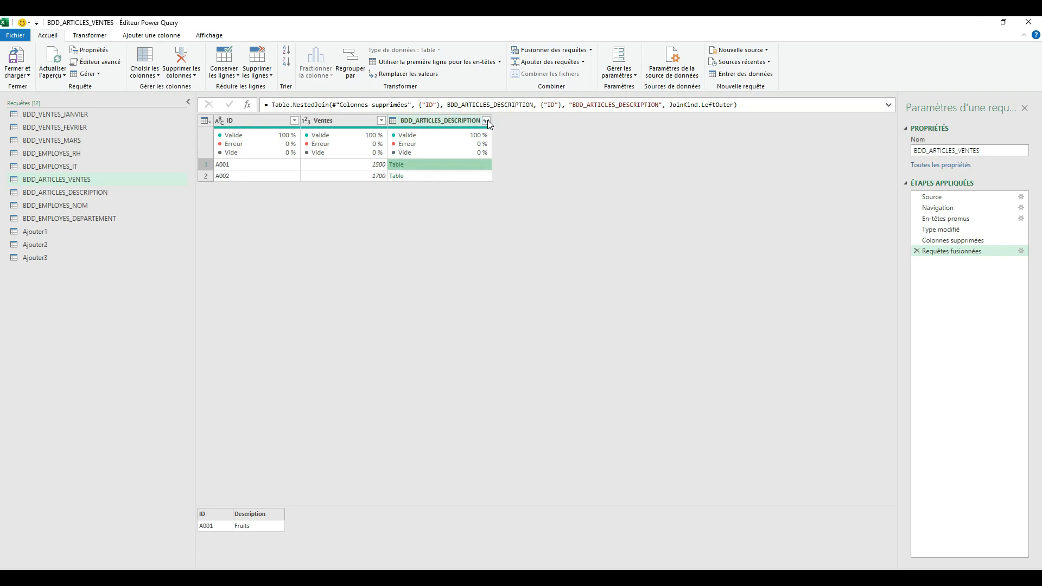
- Expand the merged BDD_ARTICLES_DESCRIPTION column into its ID and Description fields, using the original column name as prefix
click(380, 121)
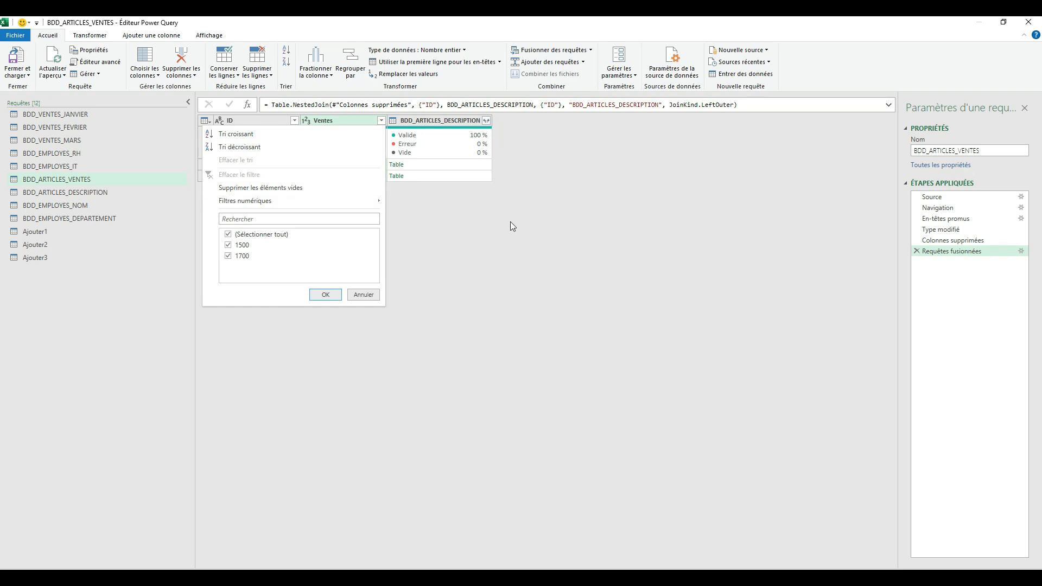
click(511, 145)
click(454, 122)
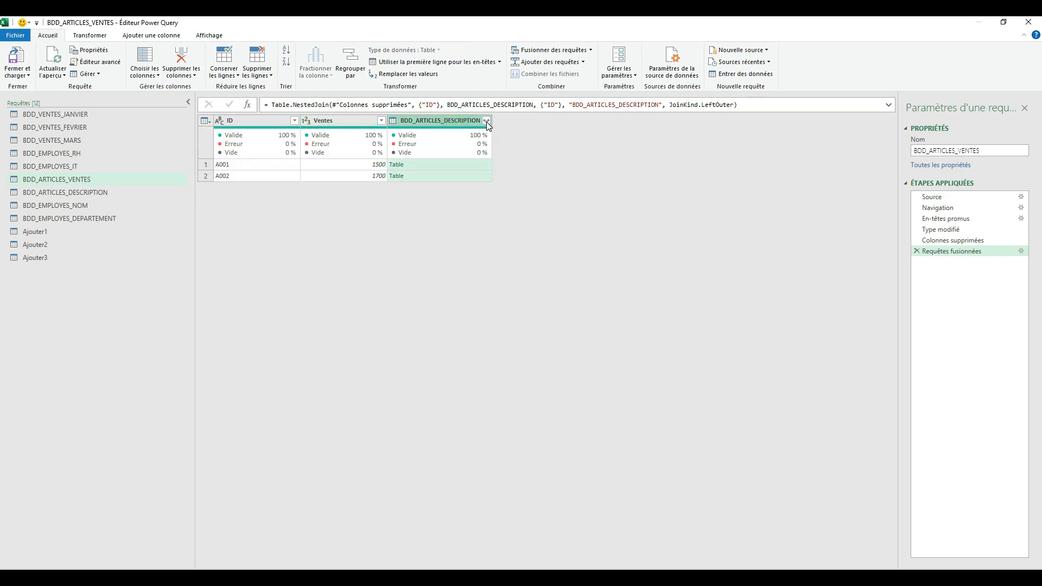
click(486, 121)
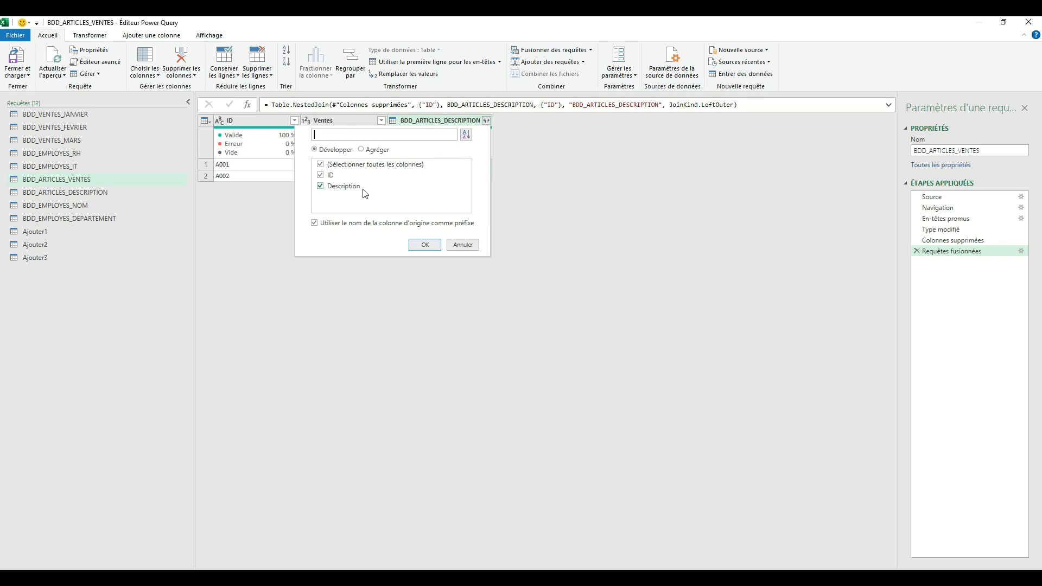
click(377, 152)
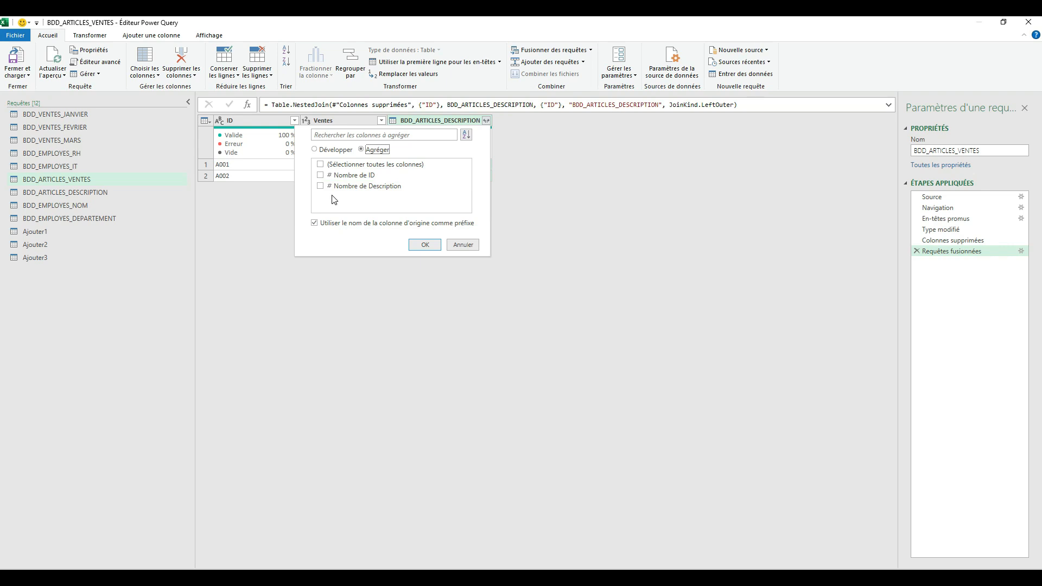
click(325, 151)
click(432, 245)
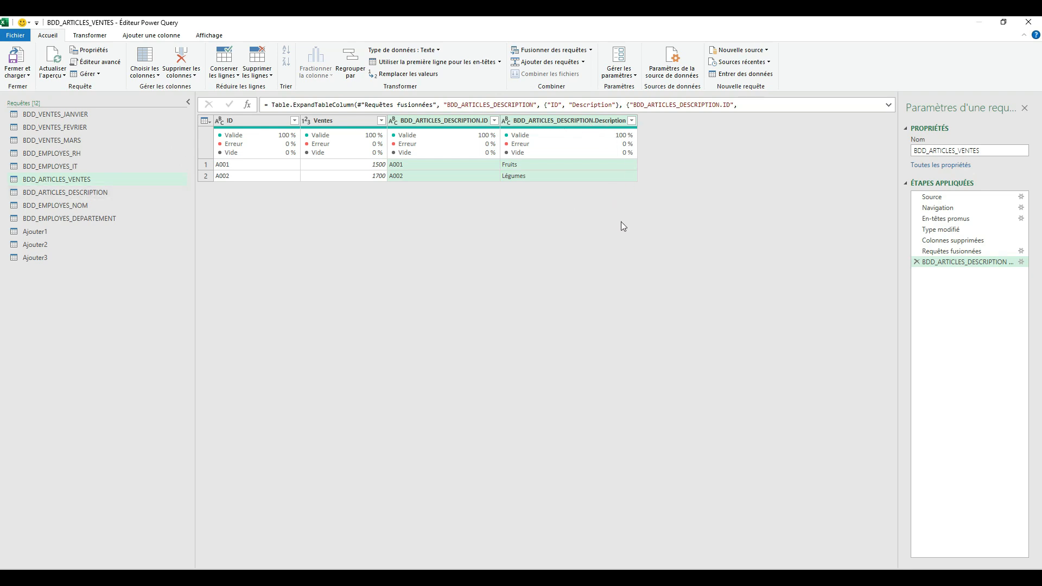
right_click(447, 122)
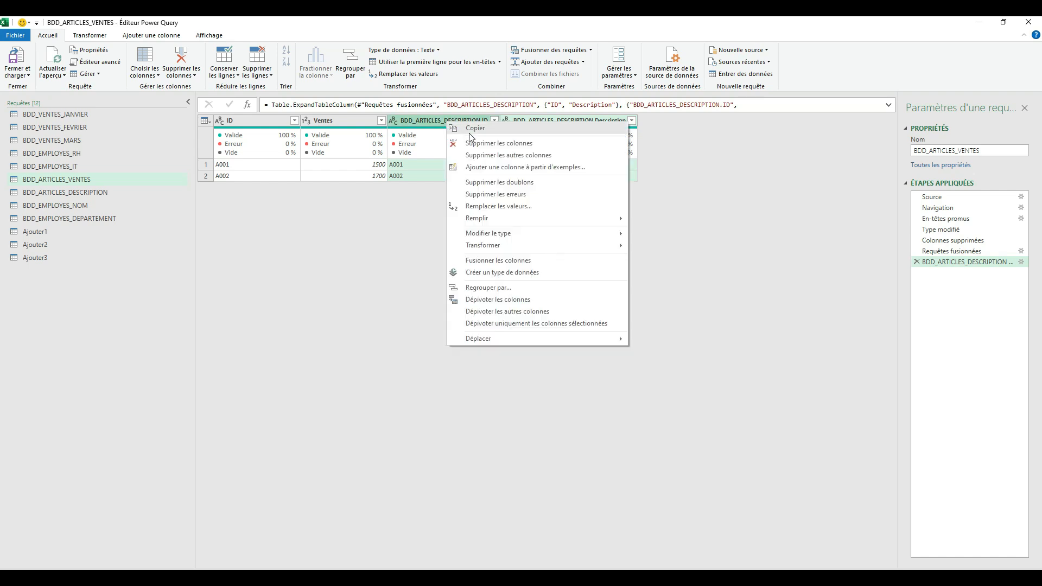
click(383, 271)
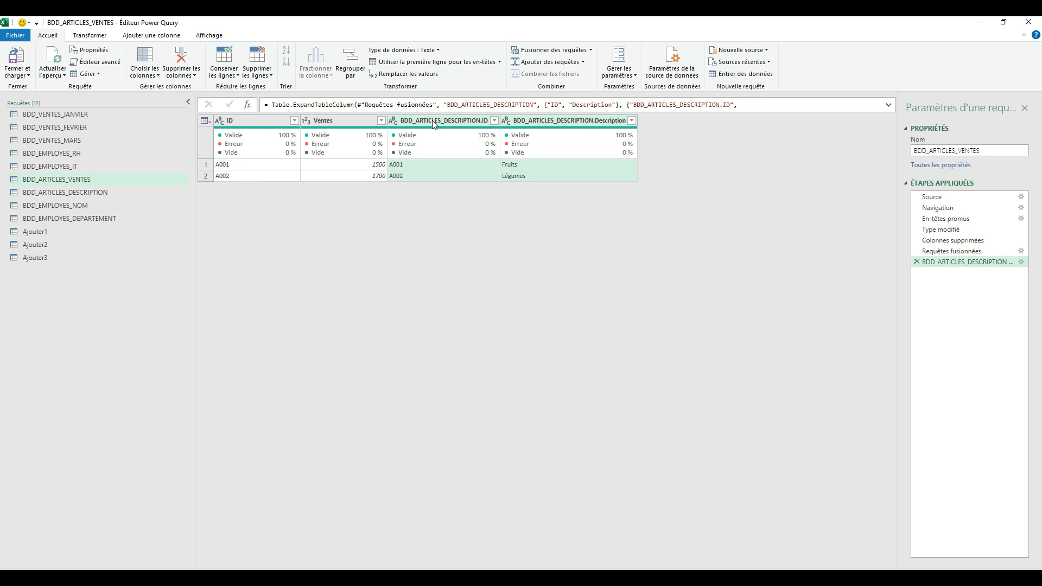
- Merge BDD_EMPLOYES_NOM with BDD_EMPLOYES_DEPARTEMENT on their ID columns using a left outer join
mouse_move(422, 144)
click(74, 209)
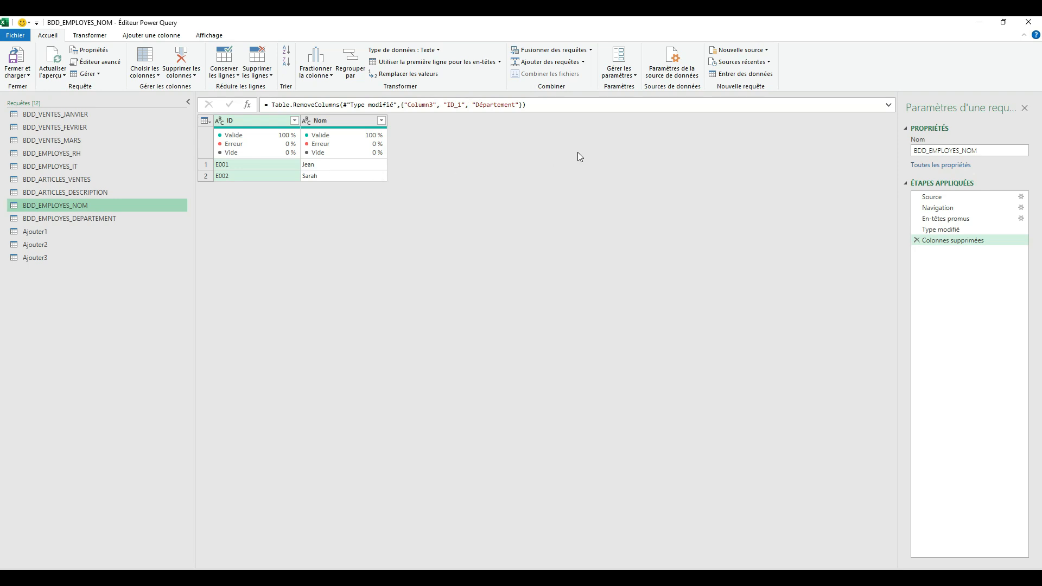
click(555, 50)
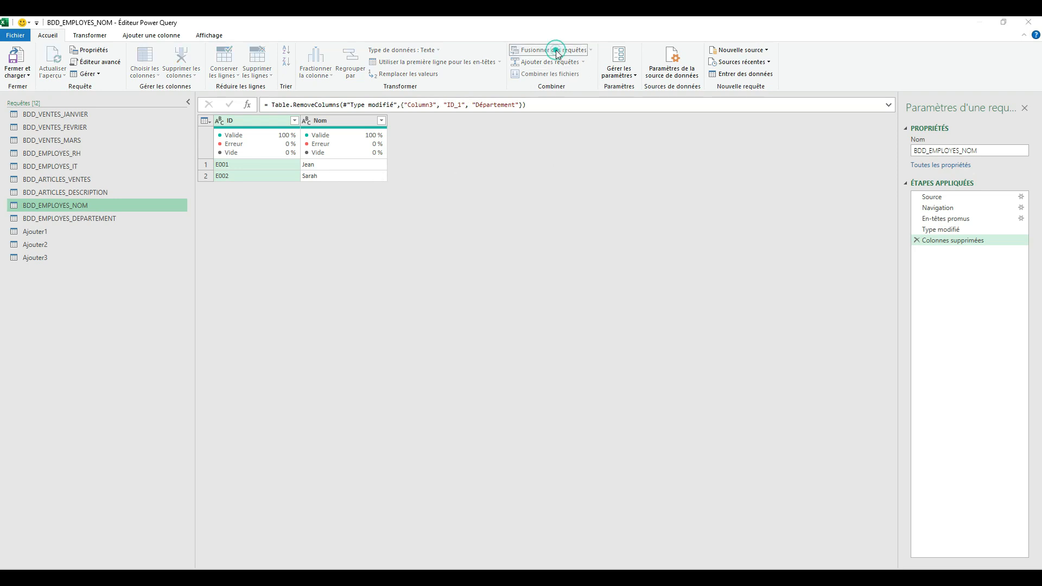
click(391, 289)
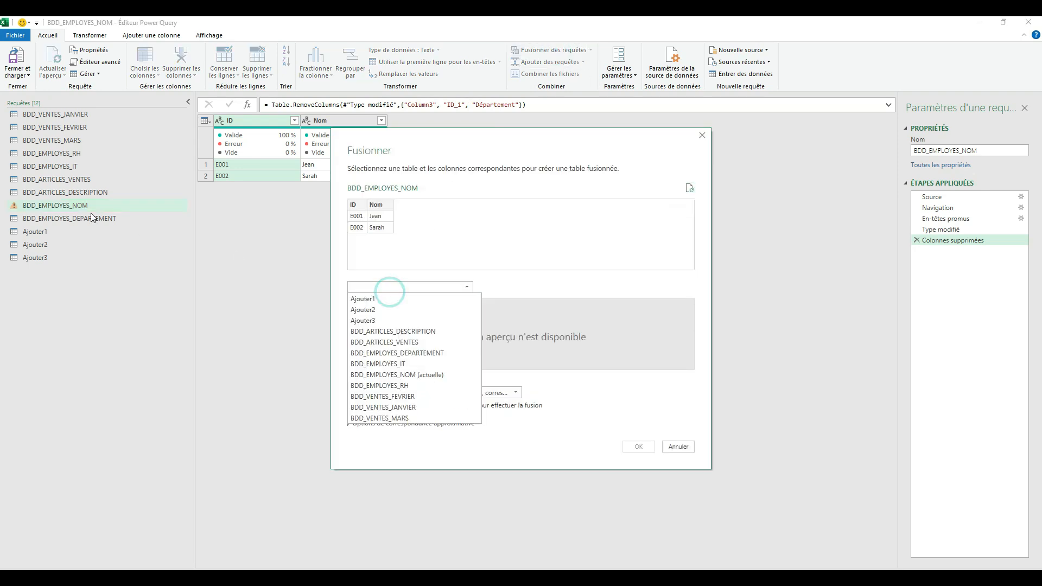
click(412, 354)
click(356, 206)
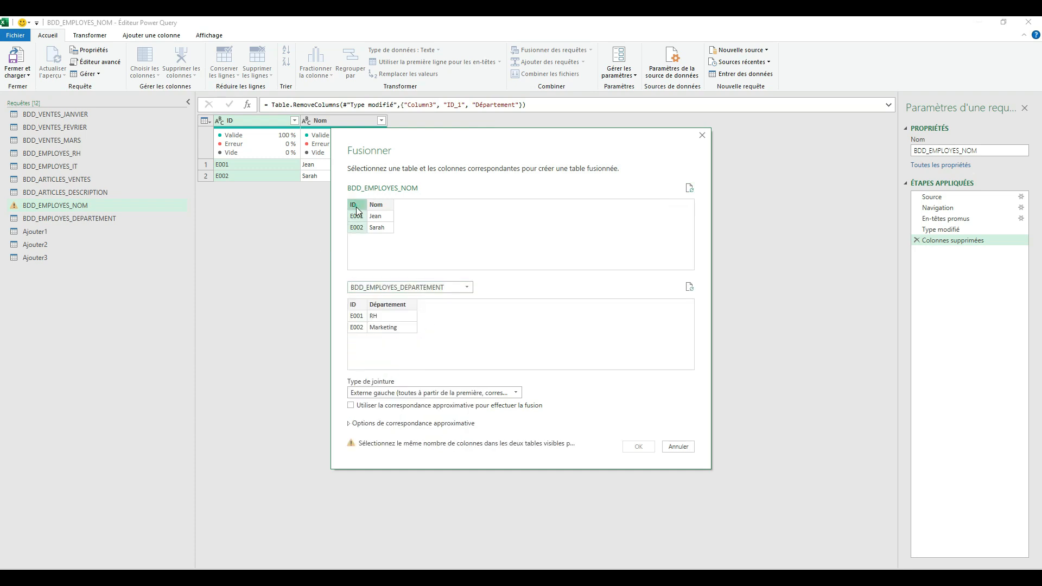
click(362, 308)
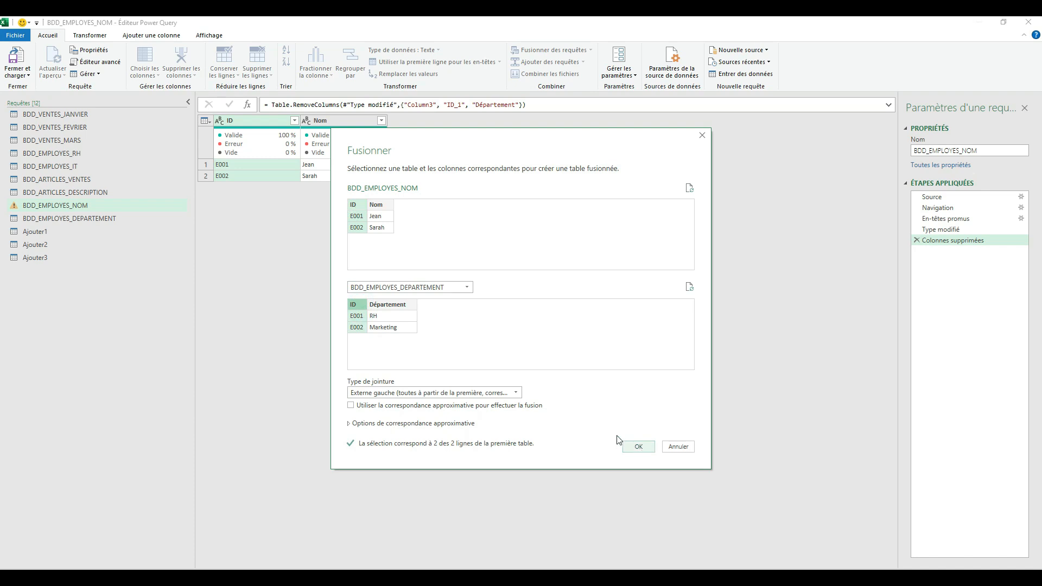
click(639, 446)
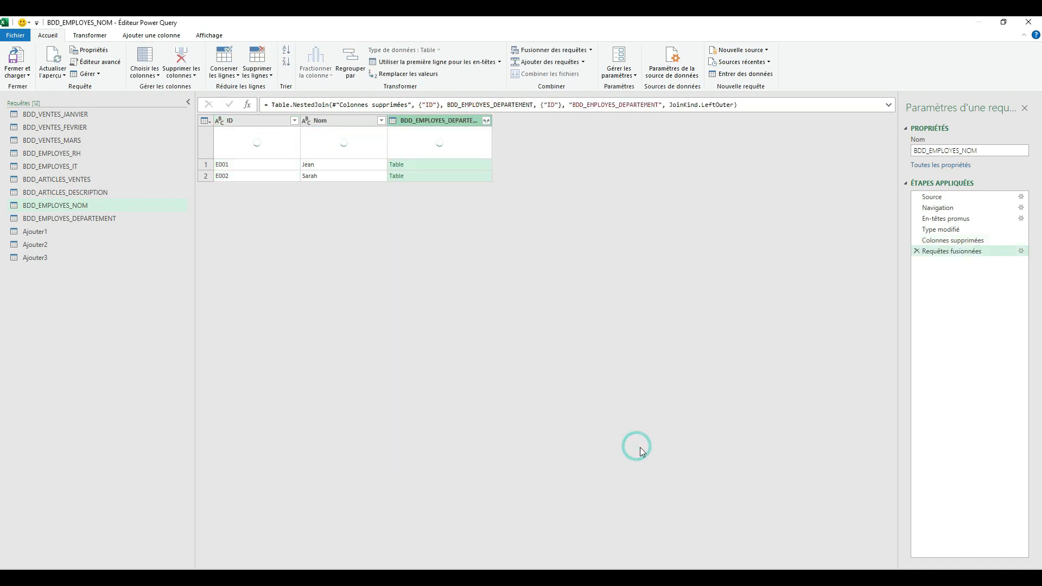
- Expand the merged BDD_EMPLOYES_DEPARTEMENT column into the Département field only, excluding ID and using the original column name as prefix
click(486, 121)
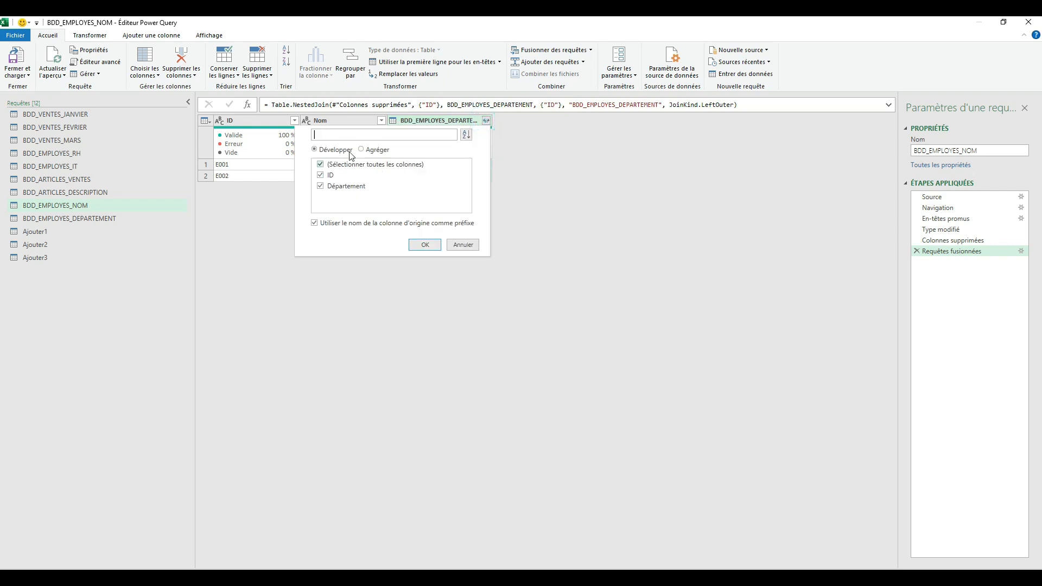
click(320, 175)
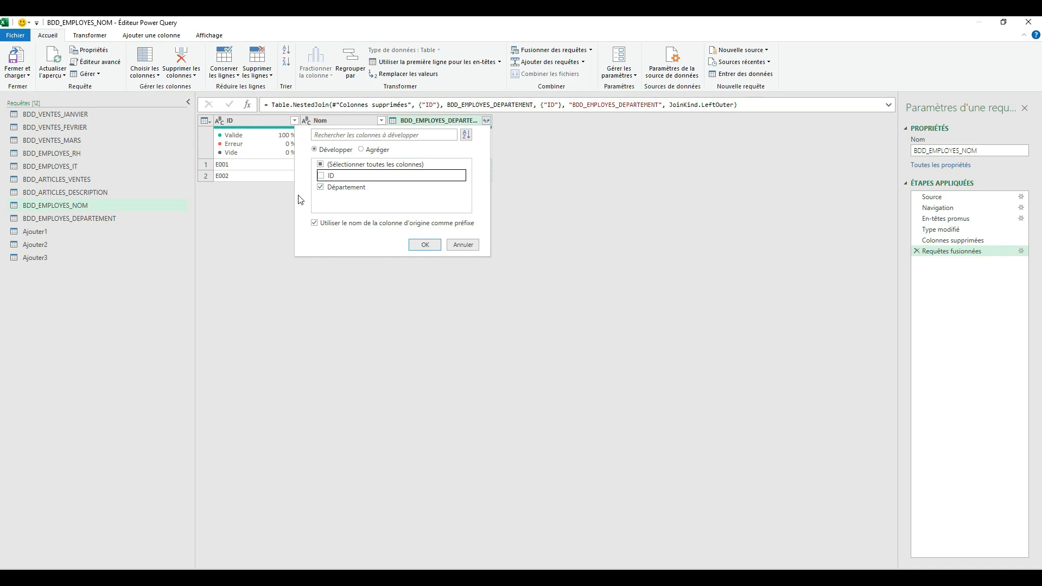
click(427, 246)
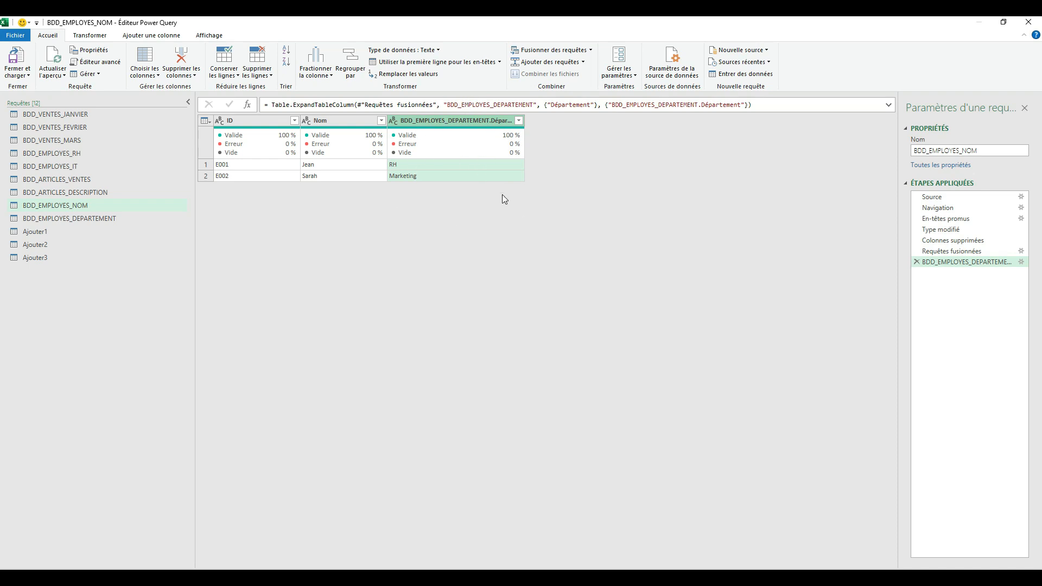
click(249, 122)
click(446, 241)
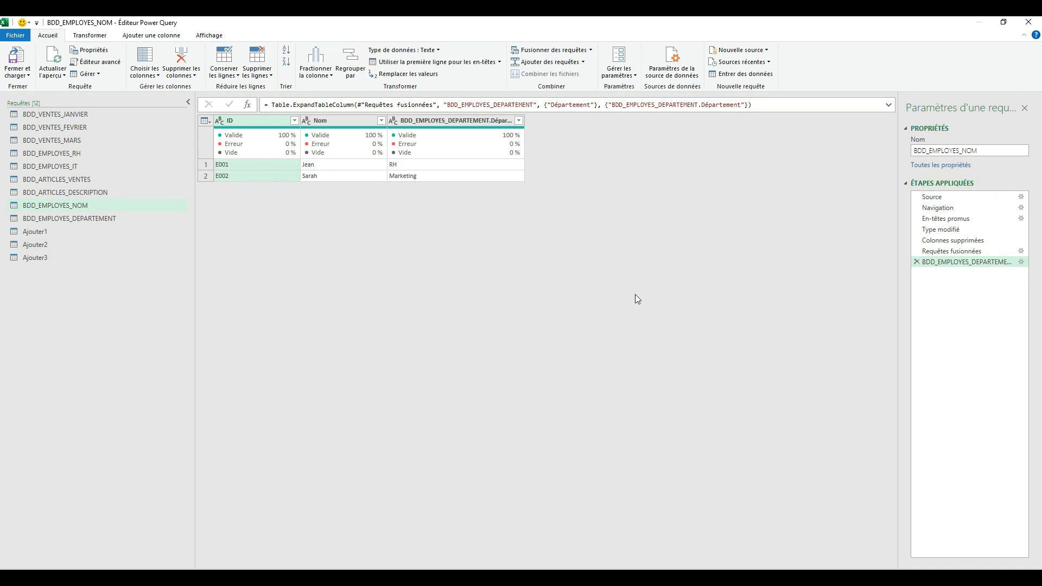
- Remove the redundant BDD_ARTICLES_DESCRIPTION.ID column from the BDD_ARTICLES_VENTES query
click(98, 179)
click(423, 122)
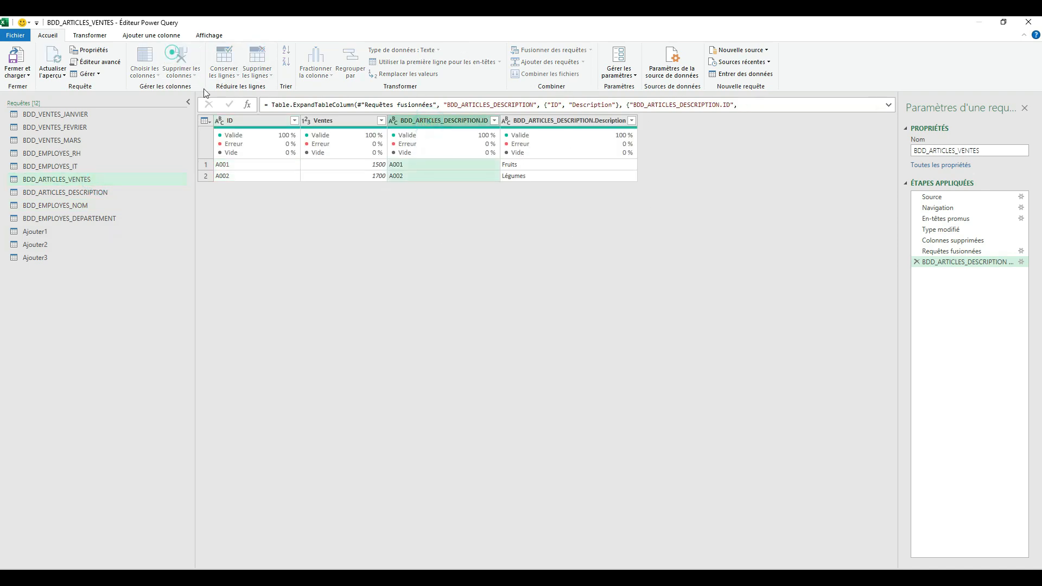
click(181, 57)
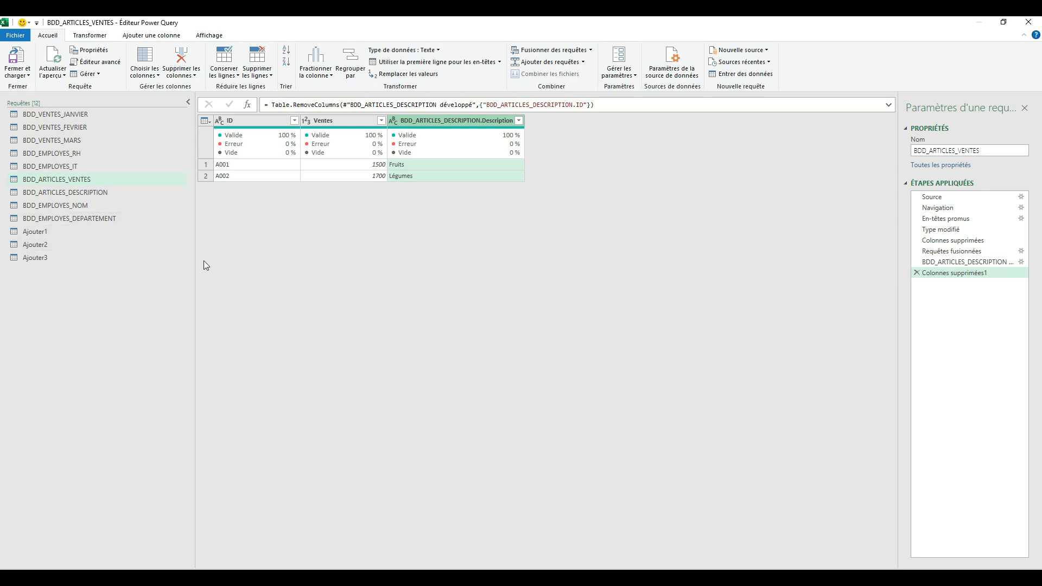
- Close the query editor, load the queries into the Excel workbook, and view the Ajouter2 and Ajouter1 result sheets
click(14, 63)
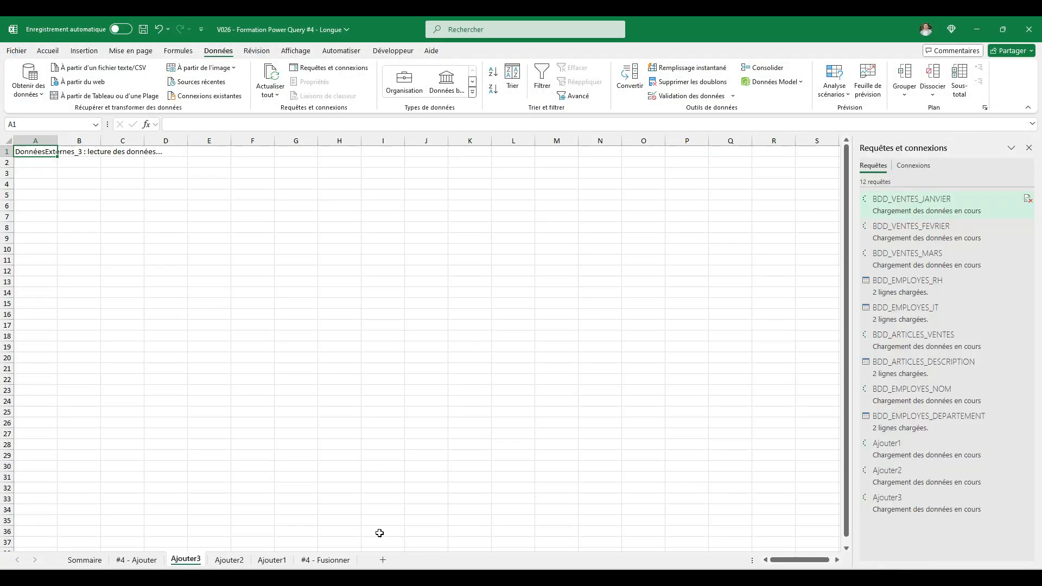
click(230, 560)
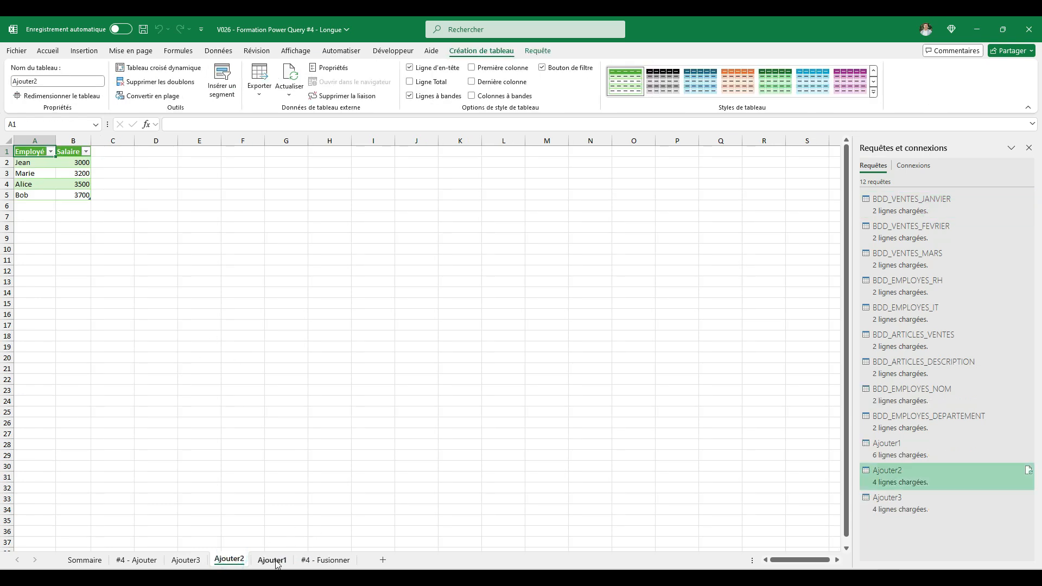
click(274, 560)
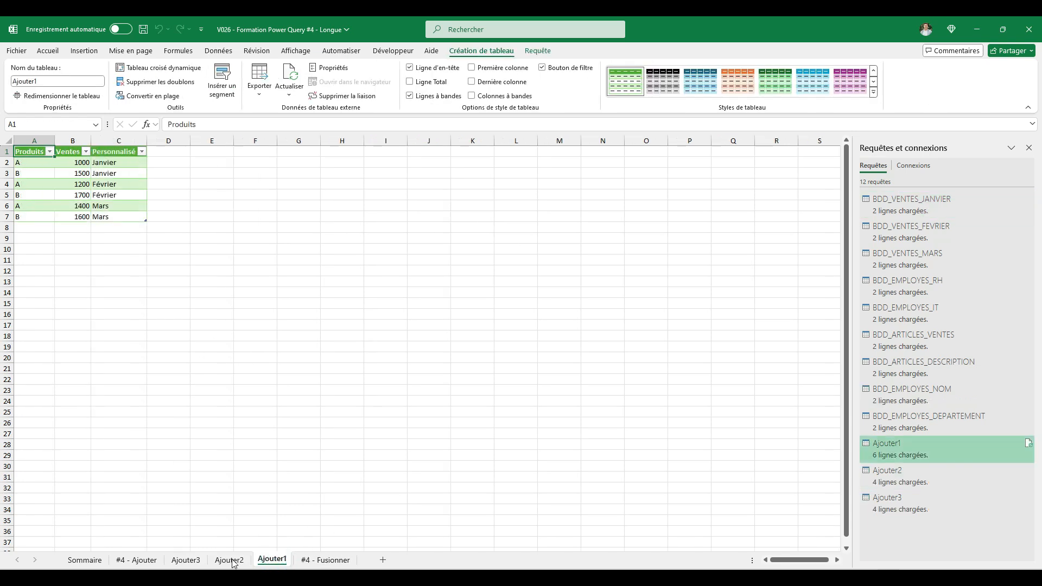